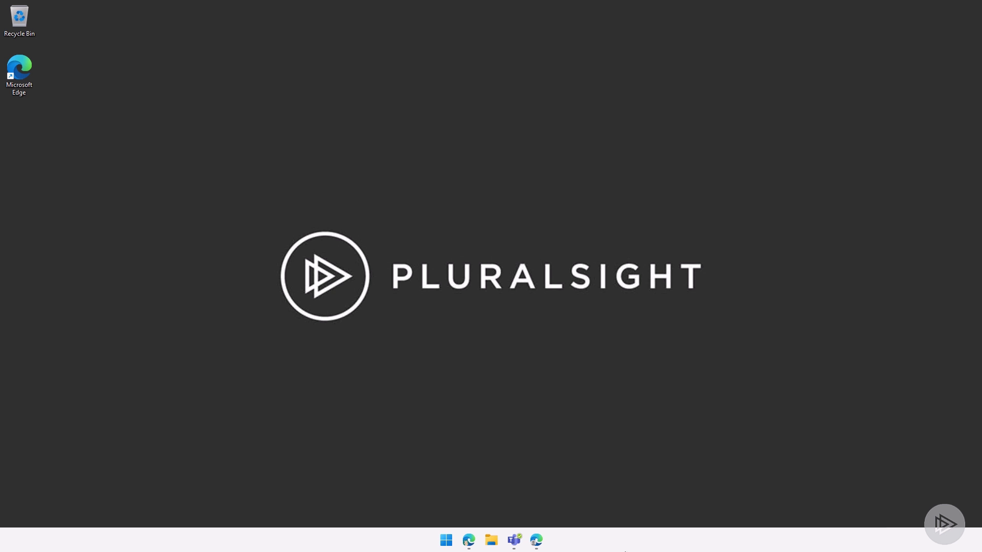
- Create an instant cloud flow named 'Teams message flow' with the Manually trigger a flow trigger
click(468, 540)
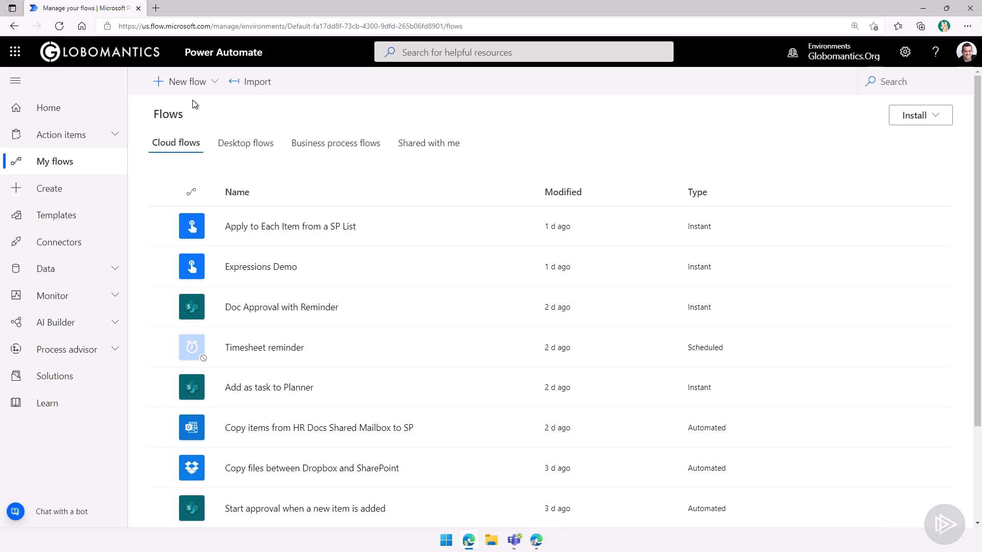
click(204, 84)
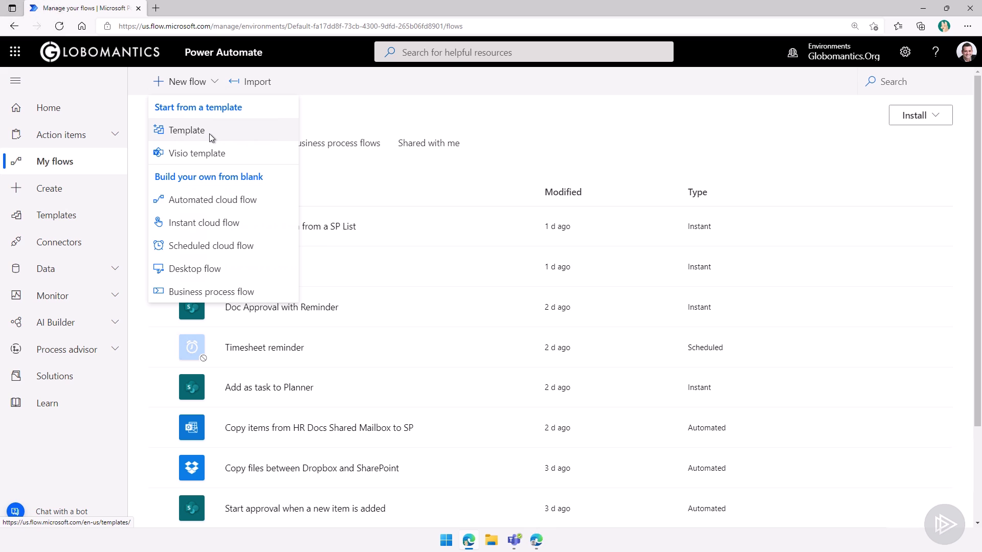
click(173, 225)
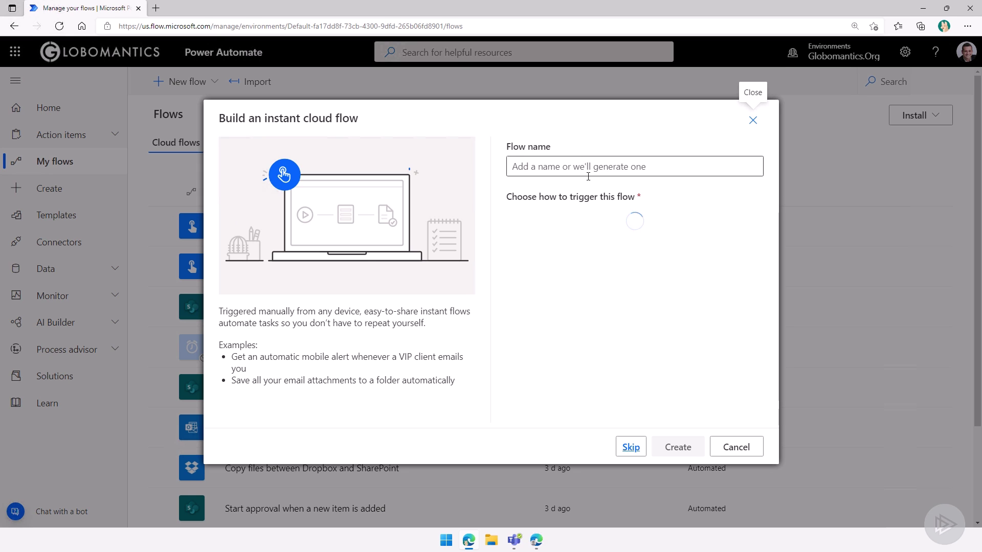
click(587, 174)
text(Teams message flow)
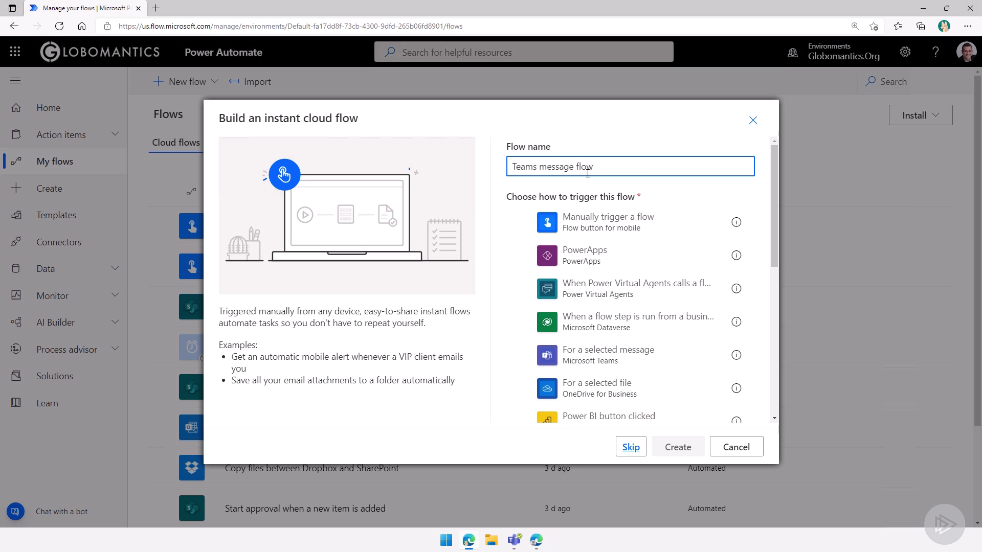
click(575, 218)
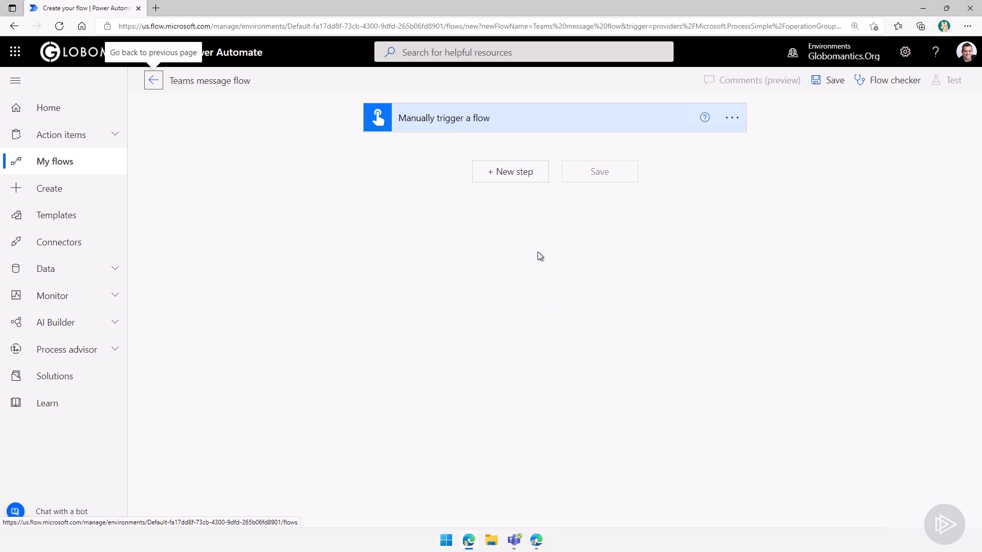
- Add a Microsoft Teams step after the trigger and filter its actions by 'message'
click(497, 174)
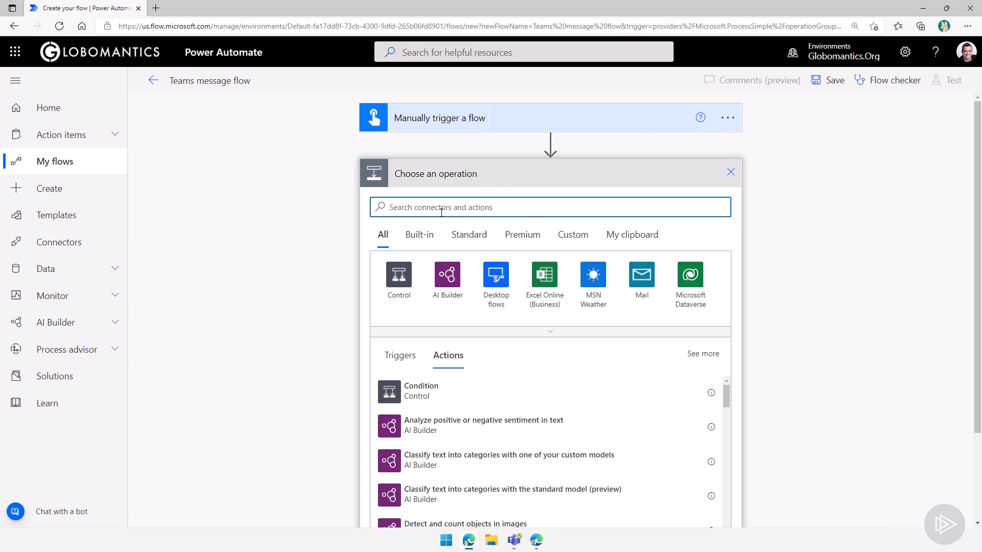
text(team)
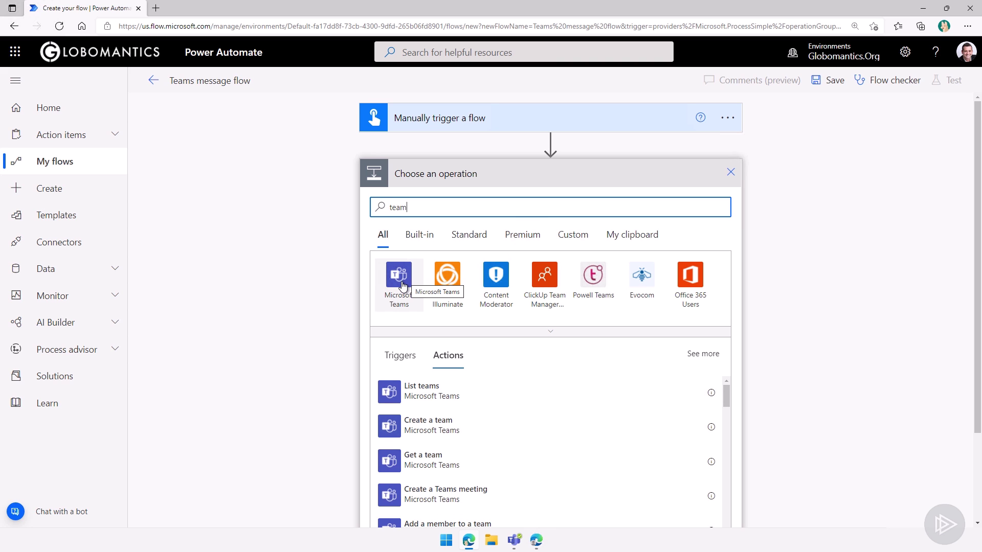
click(398, 289)
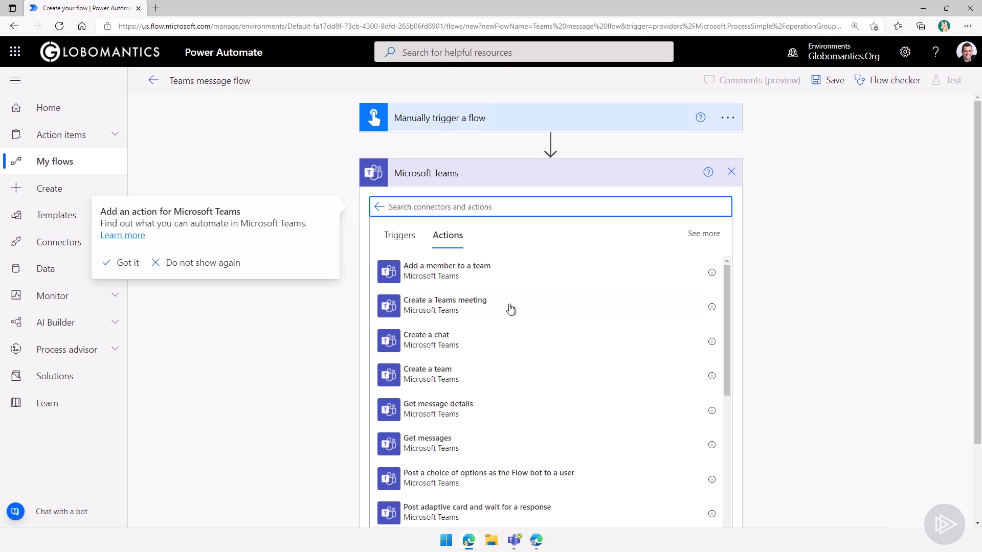
scroll(517, 301, down, 1)
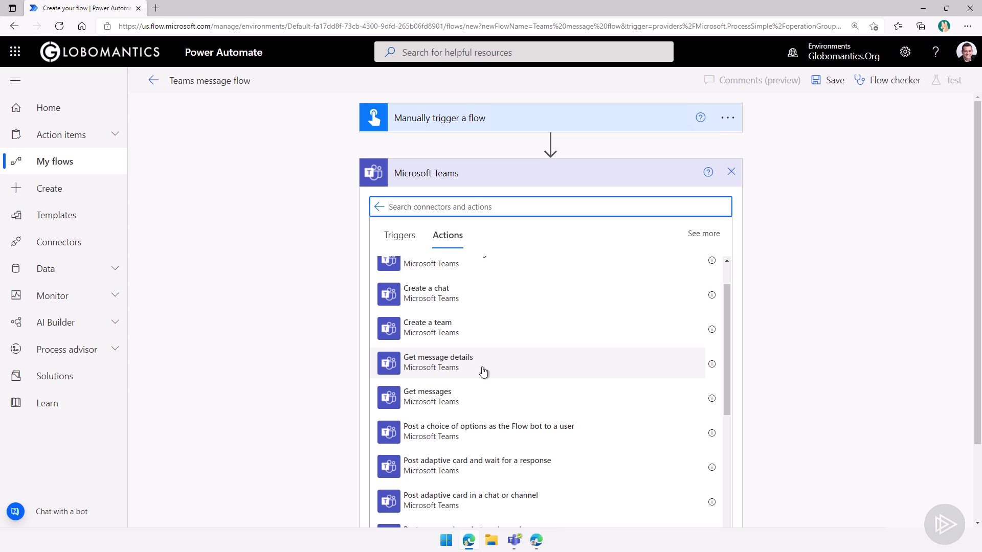
scroll(491, 367, down, 1)
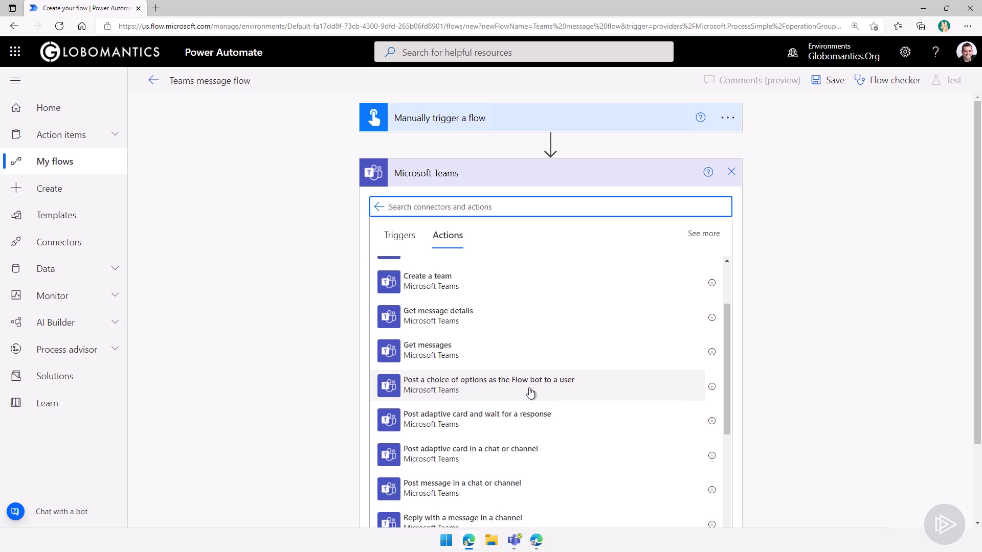
scroll(546, 400, down, 2)
scroll(563, 419, down, 3)
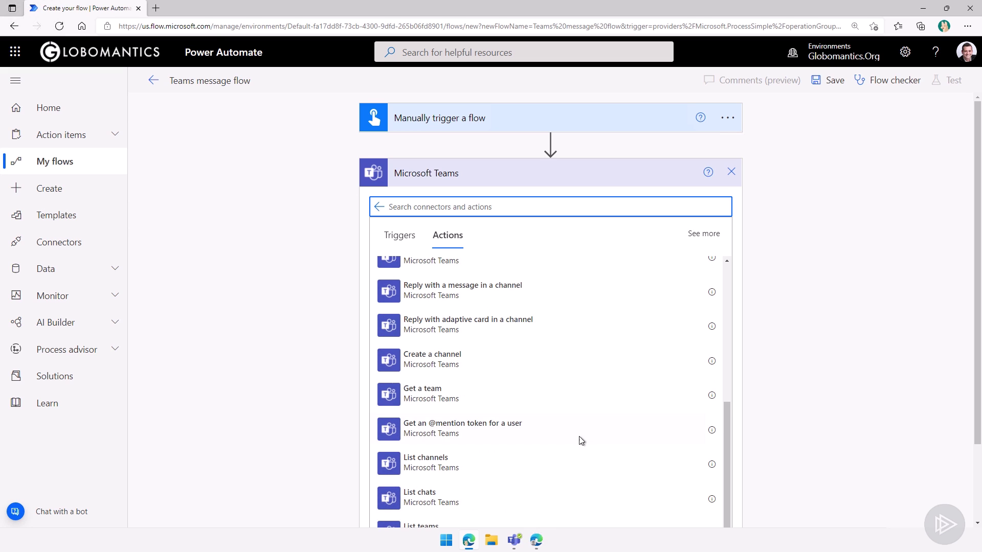
scroll(659, 437, down, 1)
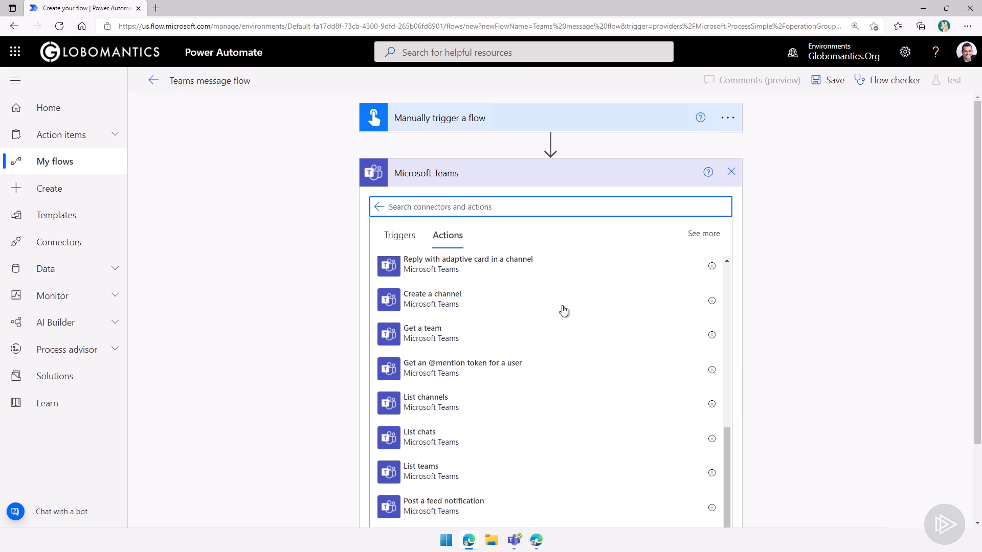
text(message)
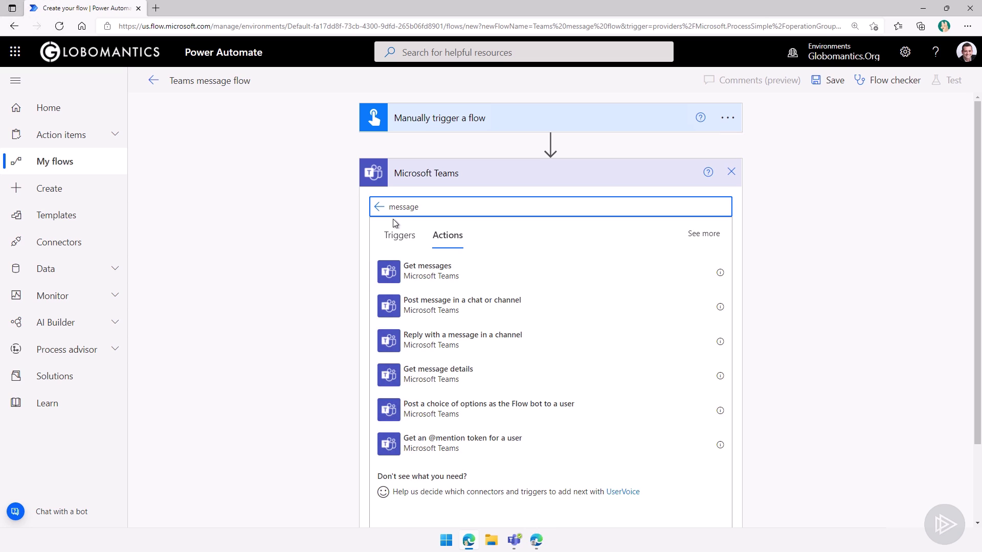
- Add the Post message in a chat or channel action, keeping Post as set to Flow bot
click(434, 317)
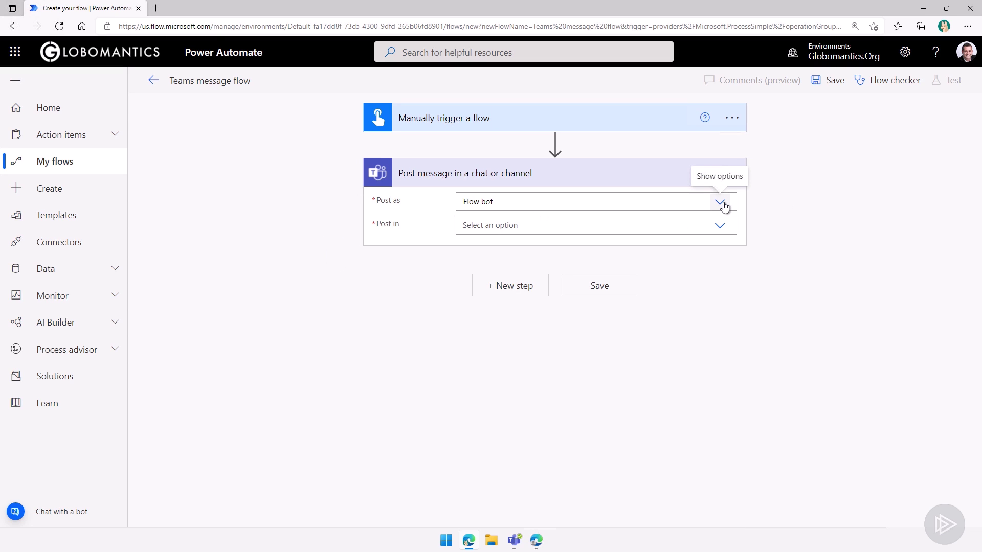
click(720, 203)
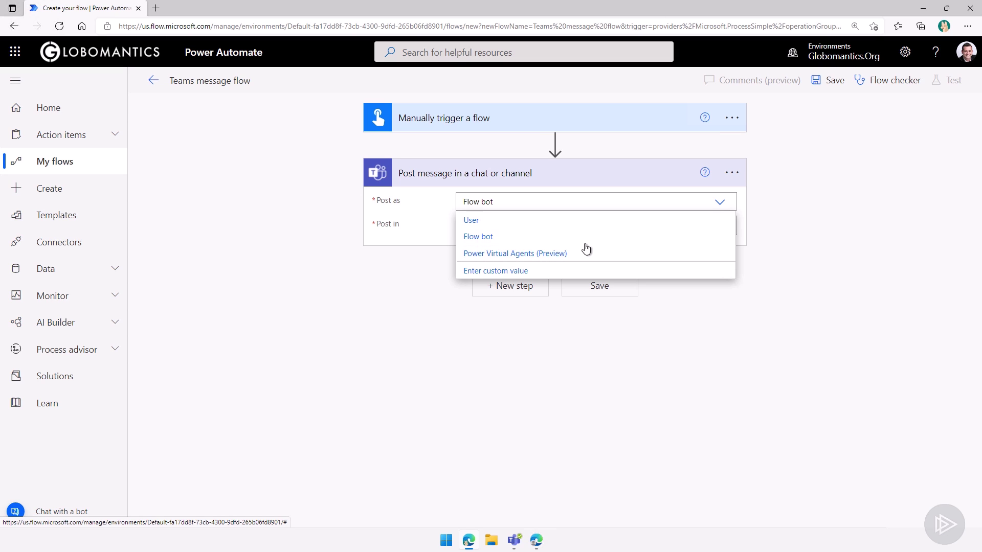
click(427, 246)
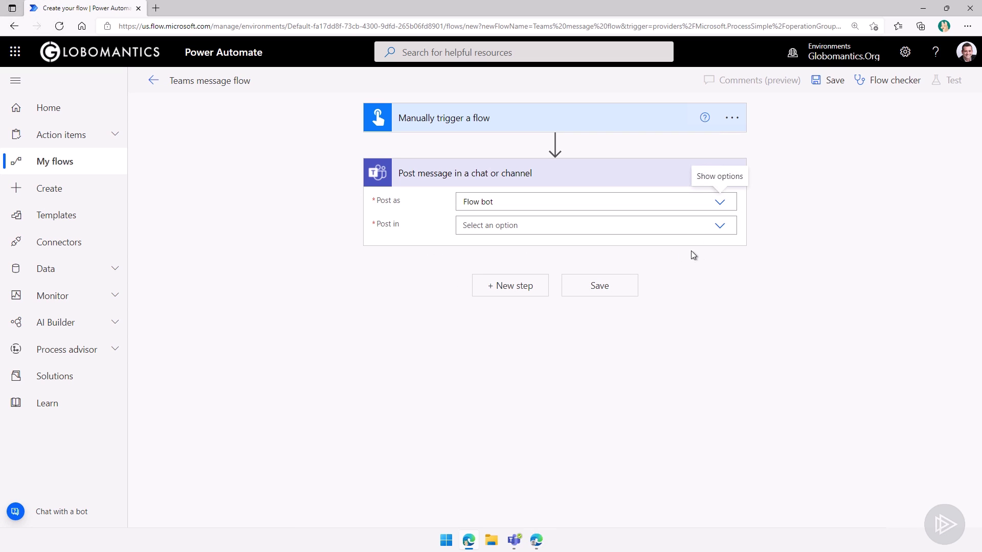
click(720, 230)
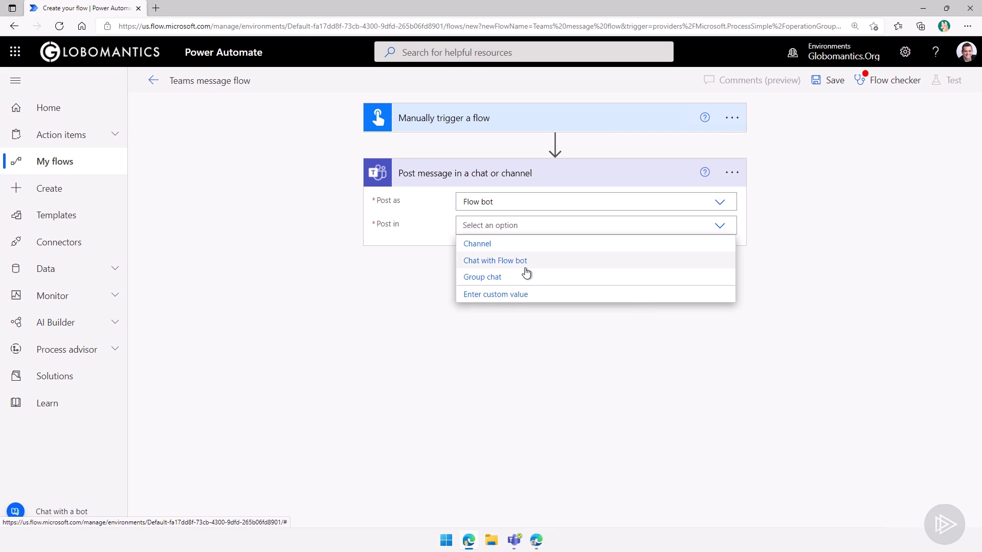
- Post to the Book Club team's Check-in - Check-out channel with the reminder message, then save the flow
click(479, 246)
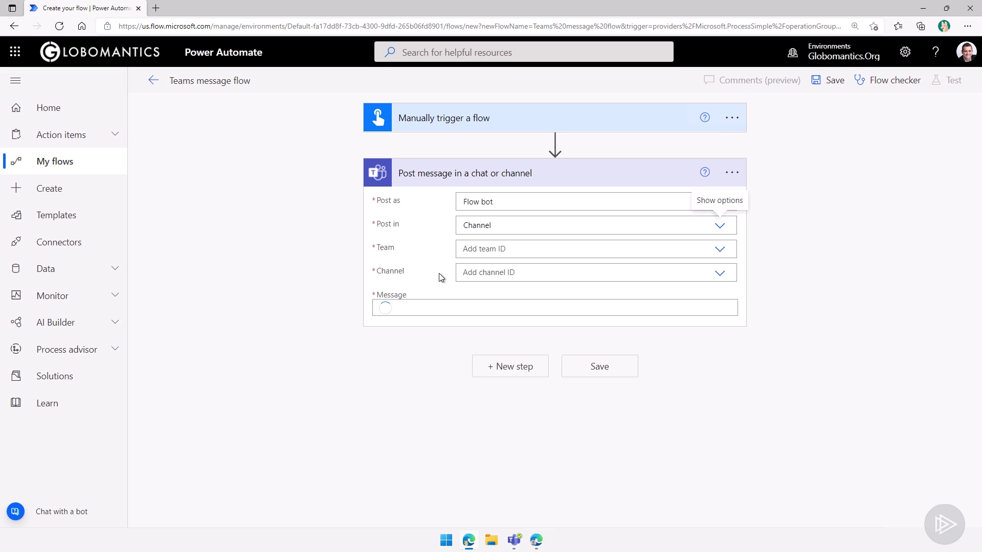
click(716, 249)
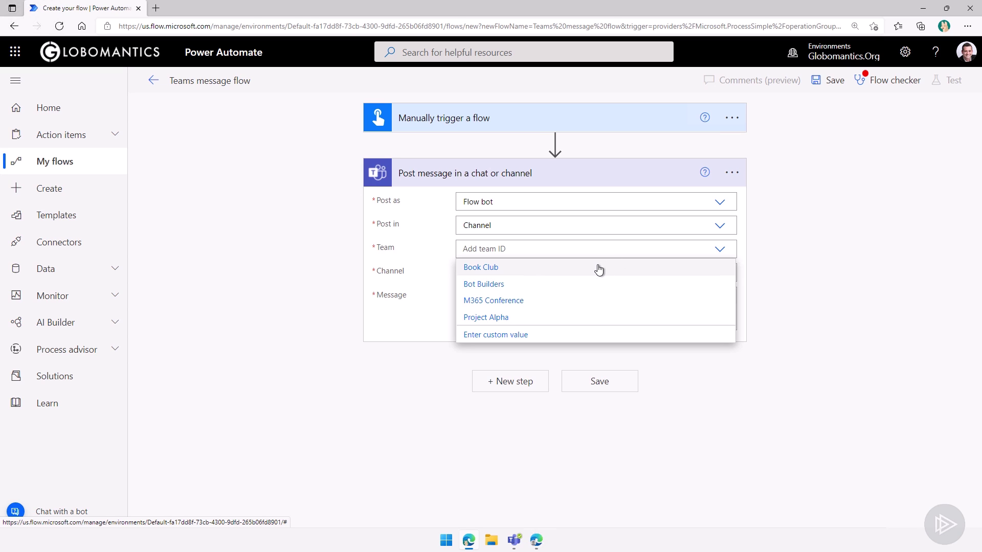
click(524, 268)
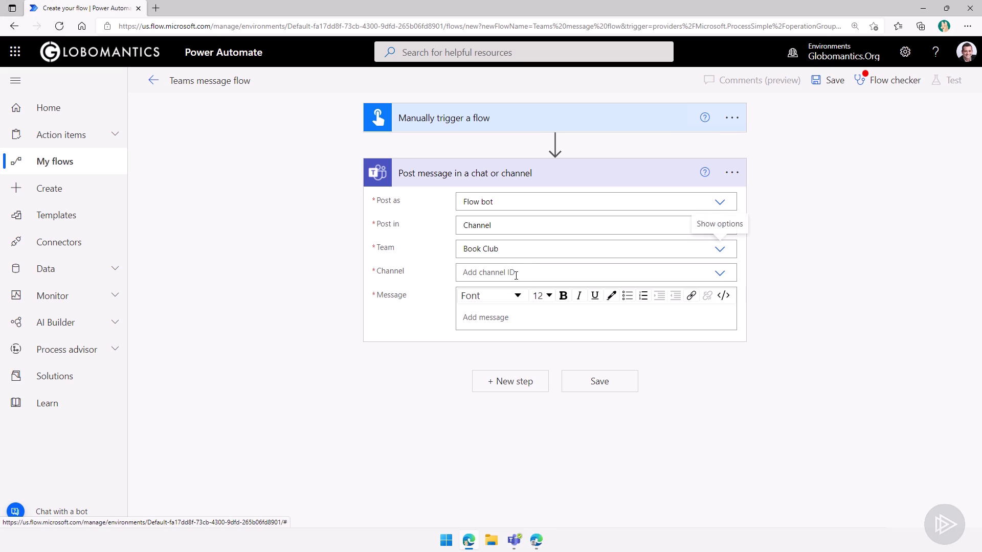
click(713, 274)
click(709, 274)
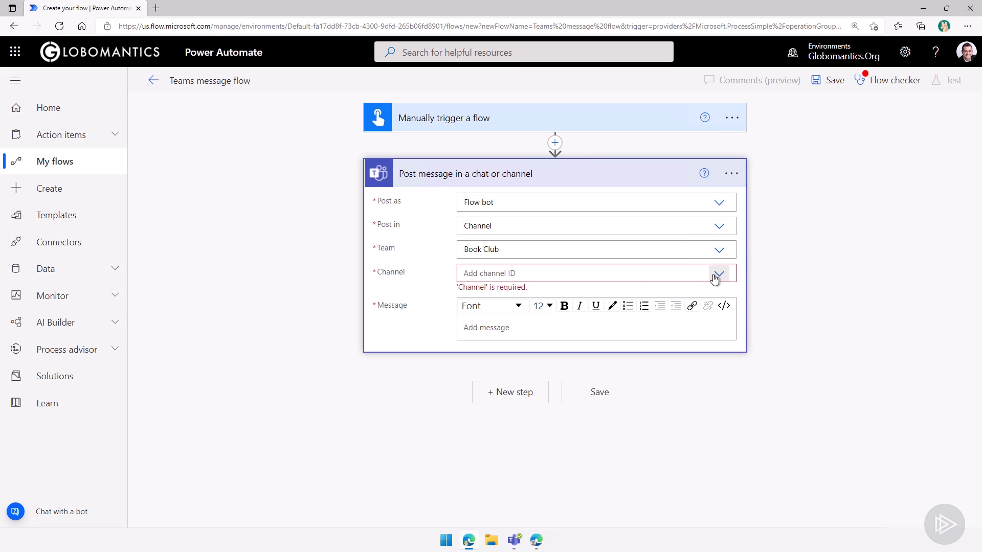
click(714, 274)
click(516, 295)
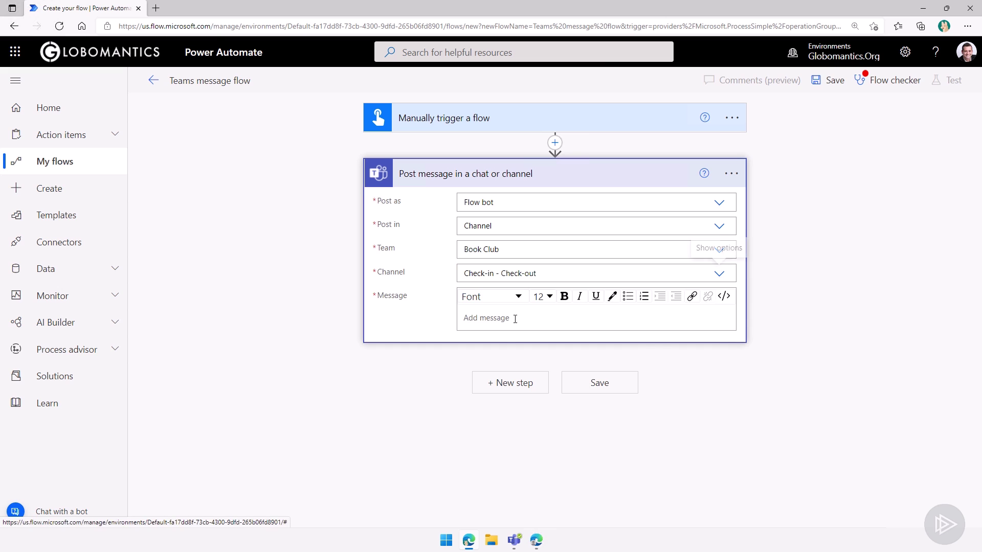
click(513, 323)
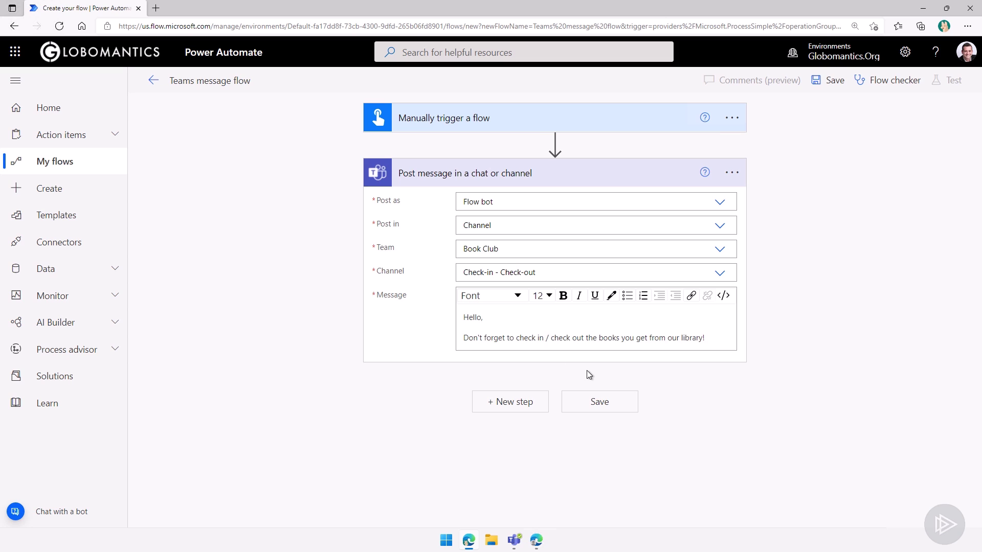
click(607, 408)
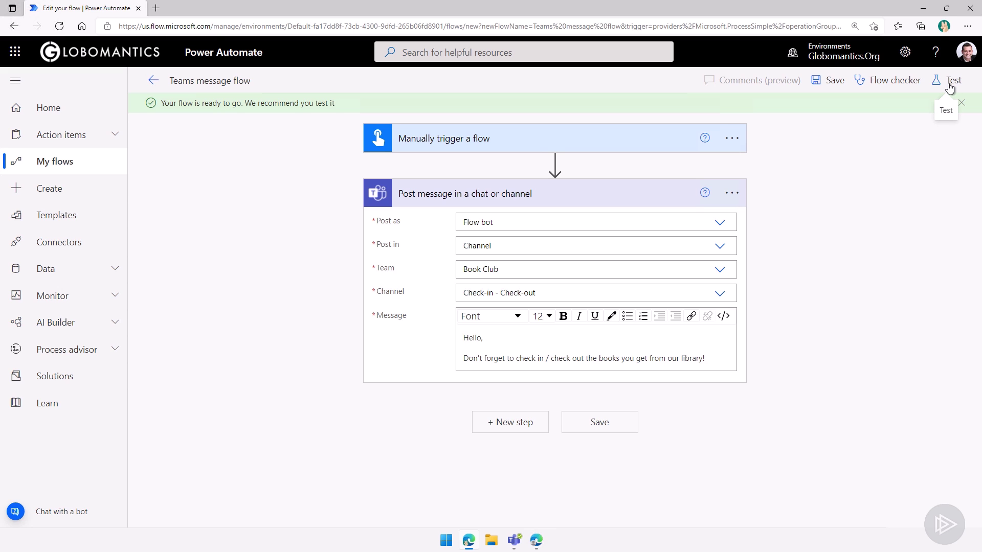
- Run a manual test of the flow using the Teams connection, then return to its details page
click(950, 87)
click(859, 110)
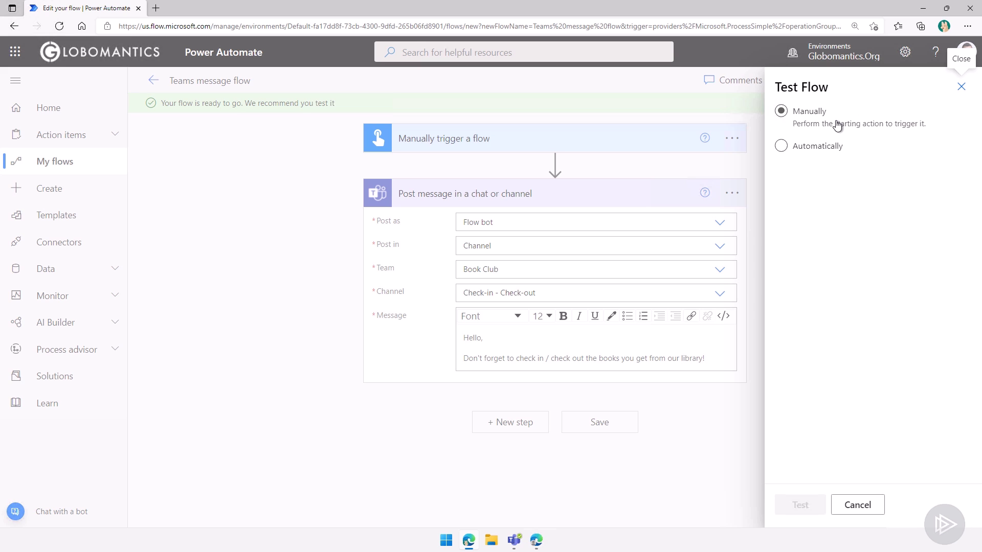
click(818, 112)
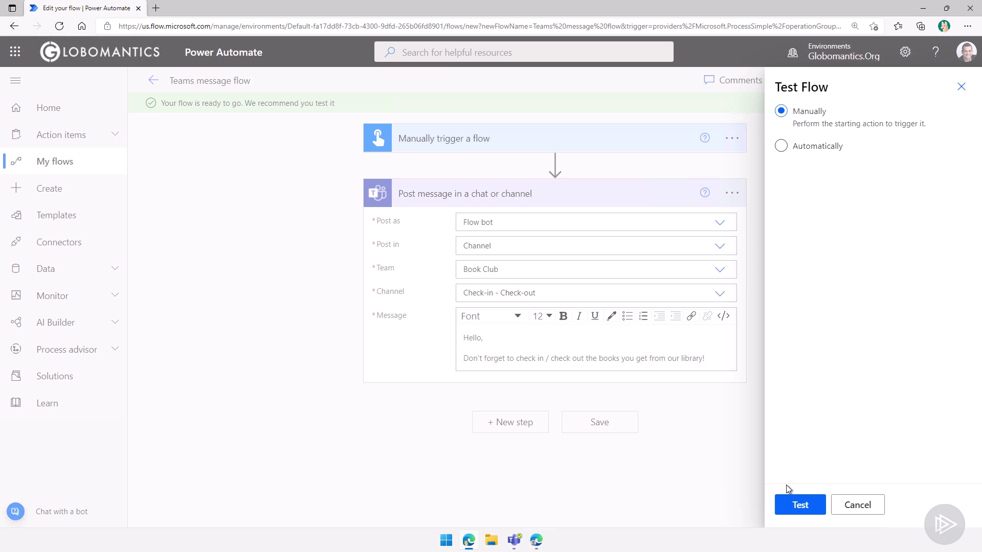
click(794, 506)
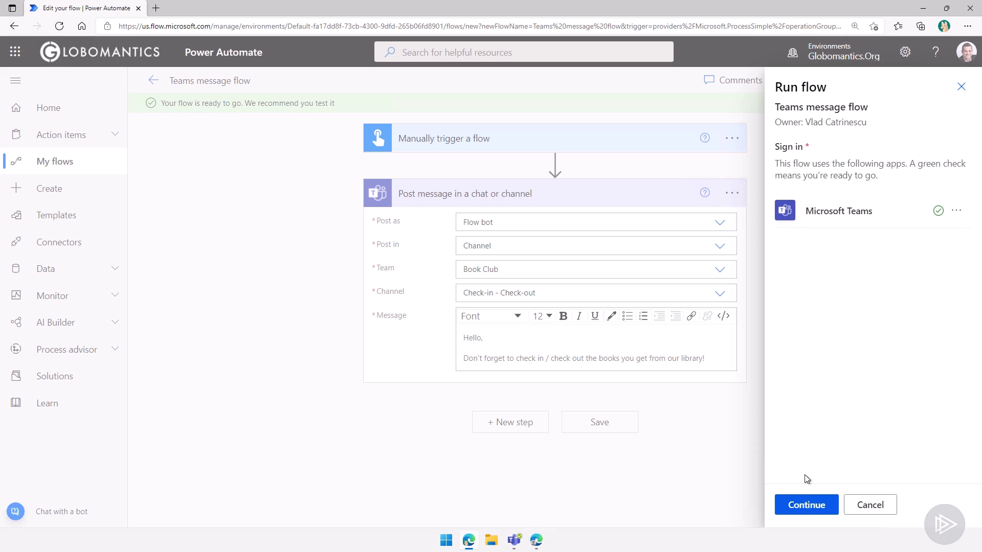
click(807, 501)
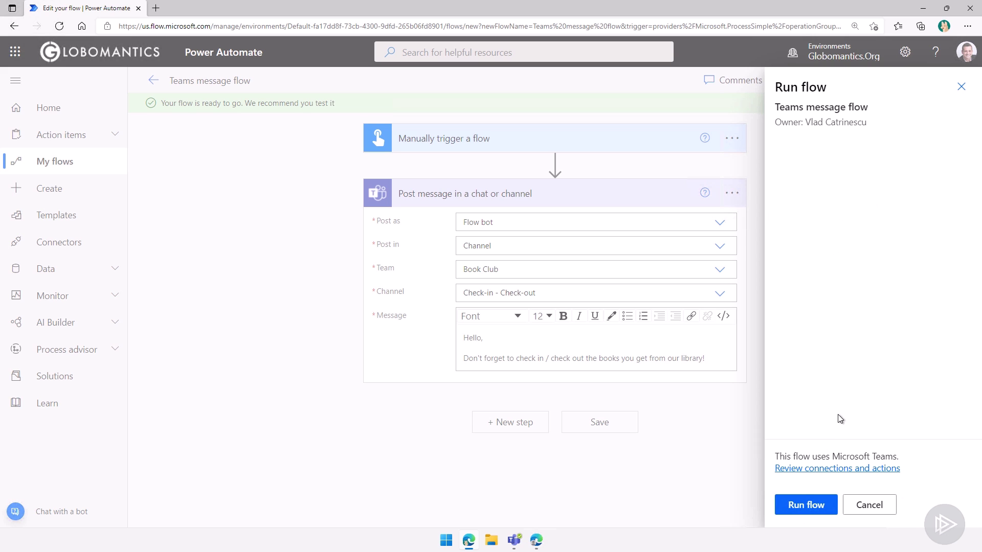
click(792, 503)
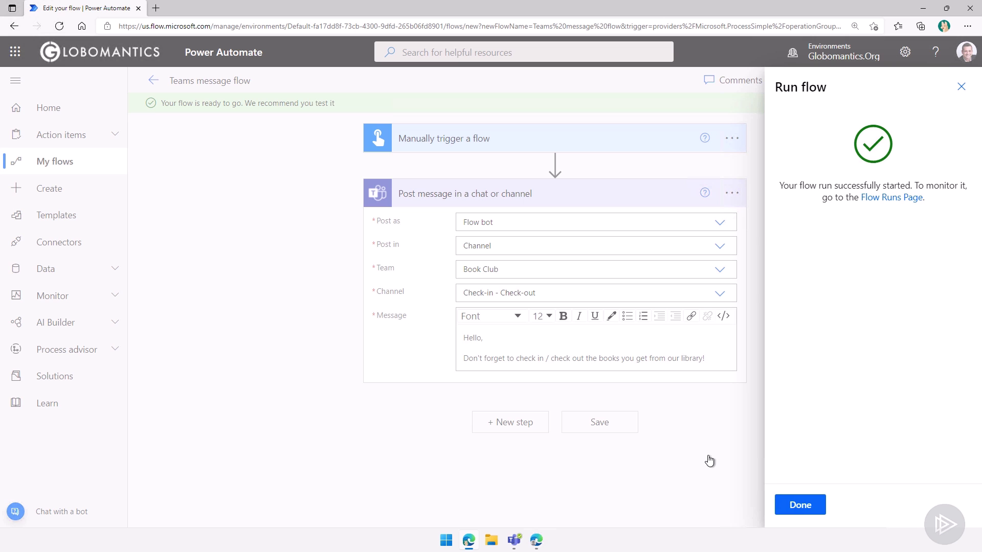
click(790, 505)
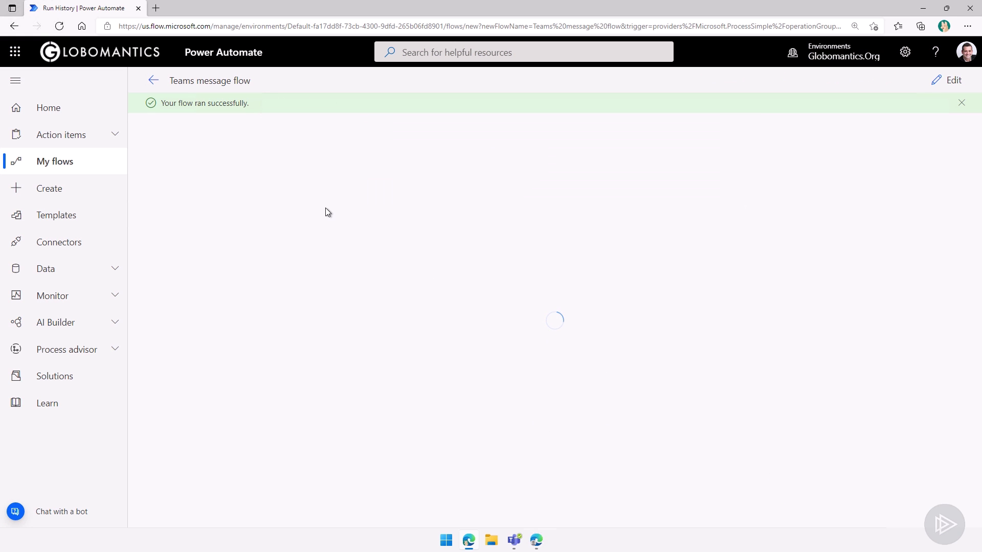
click(151, 86)
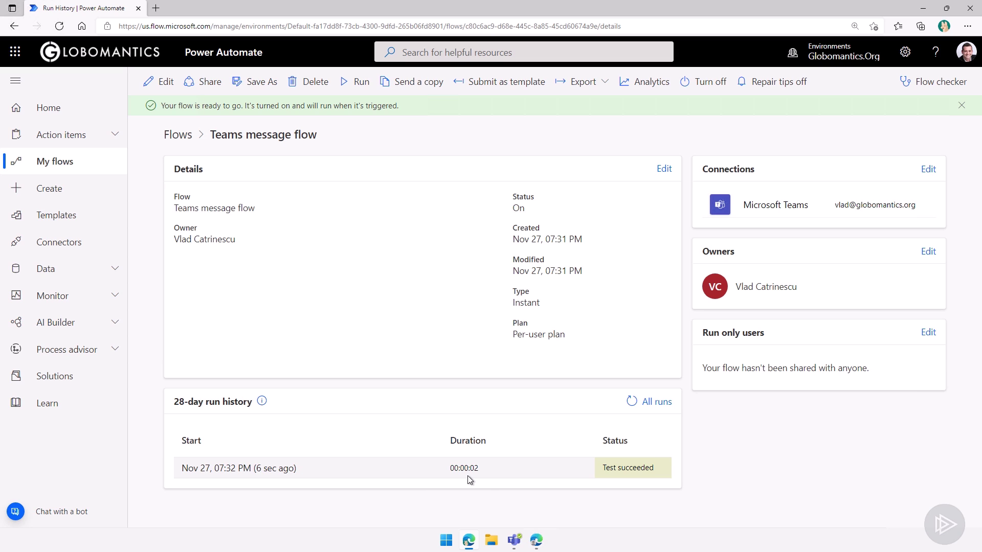
- Check the reminder in Teams' Book Club Check-in - Check-out channel, then reopen the flow in edit mode
click(515, 540)
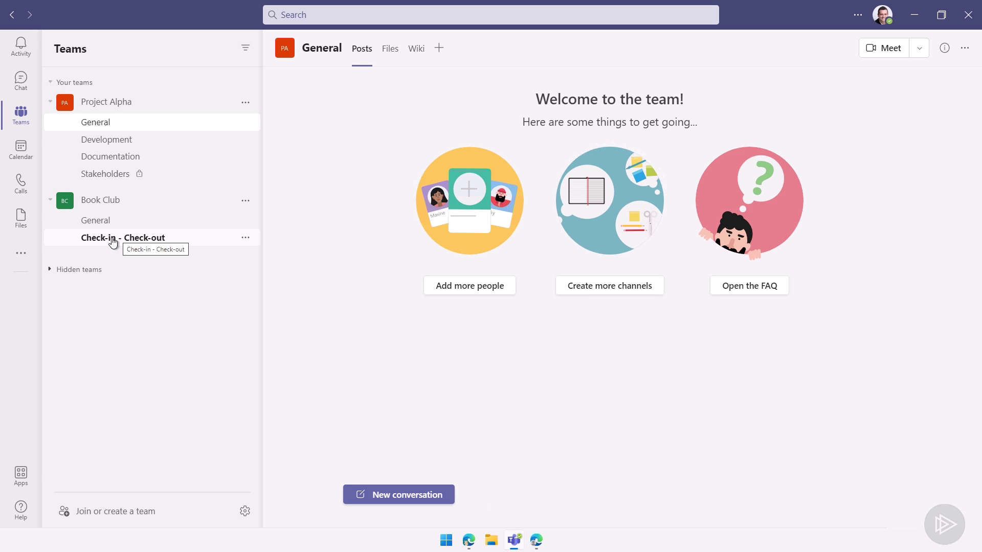
click(112, 240)
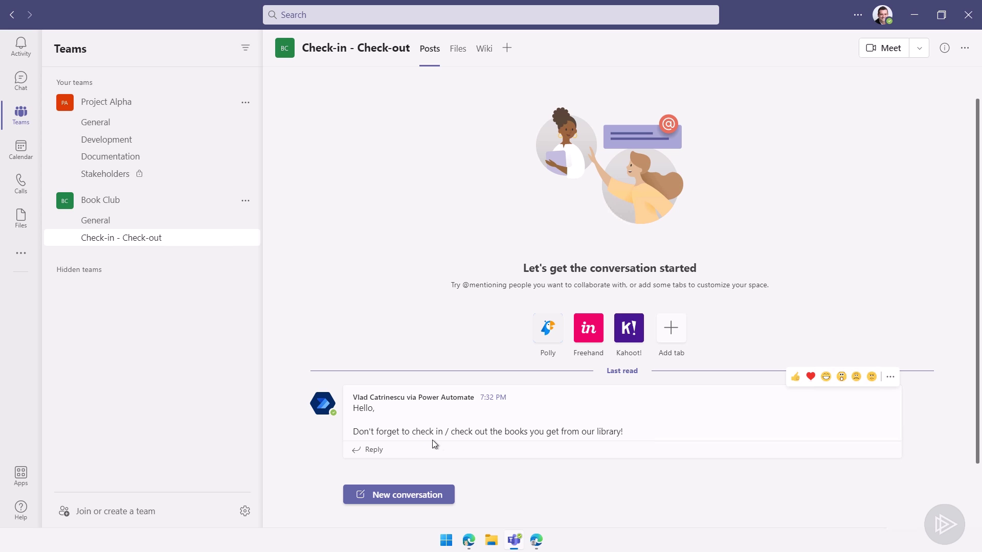
click(515, 541)
click(146, 86)
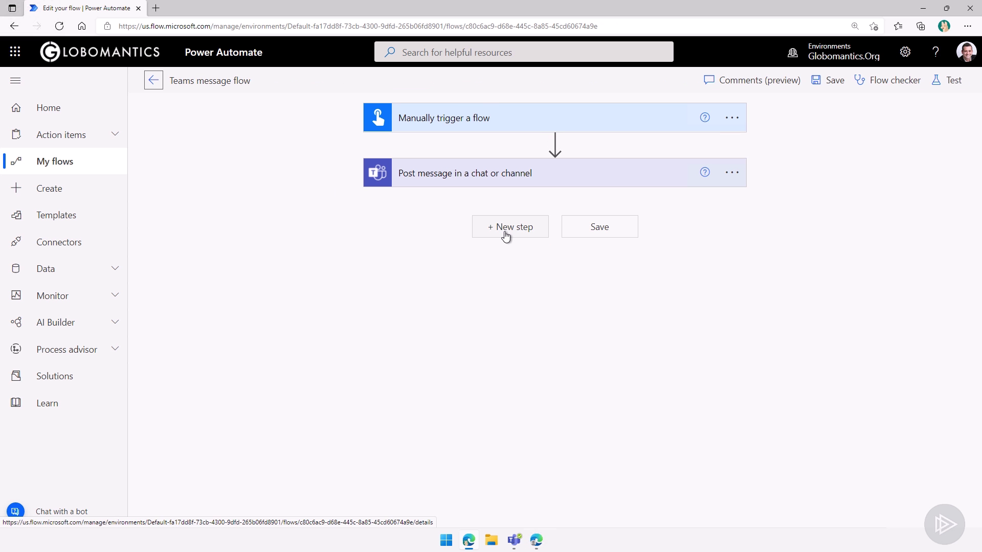
click(505, 234)
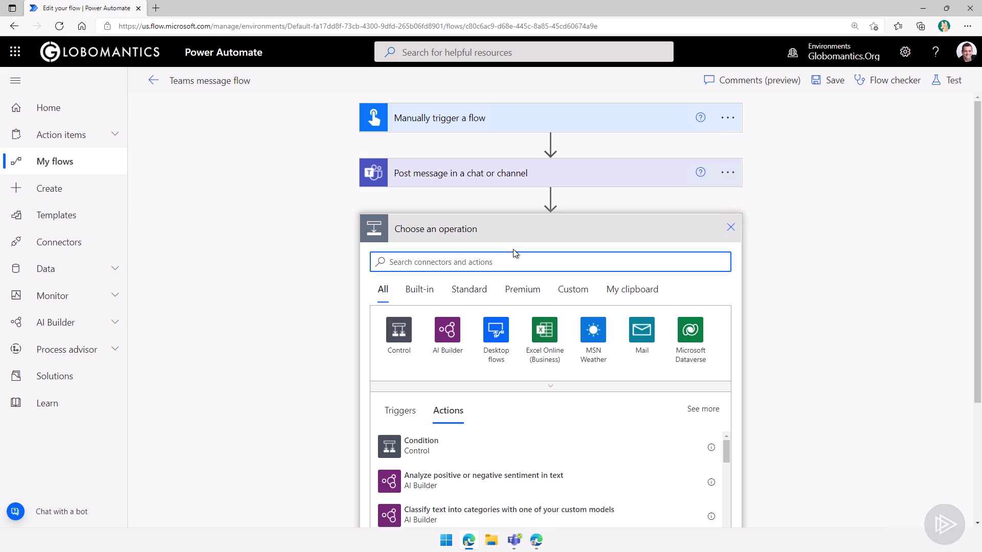
text(team)
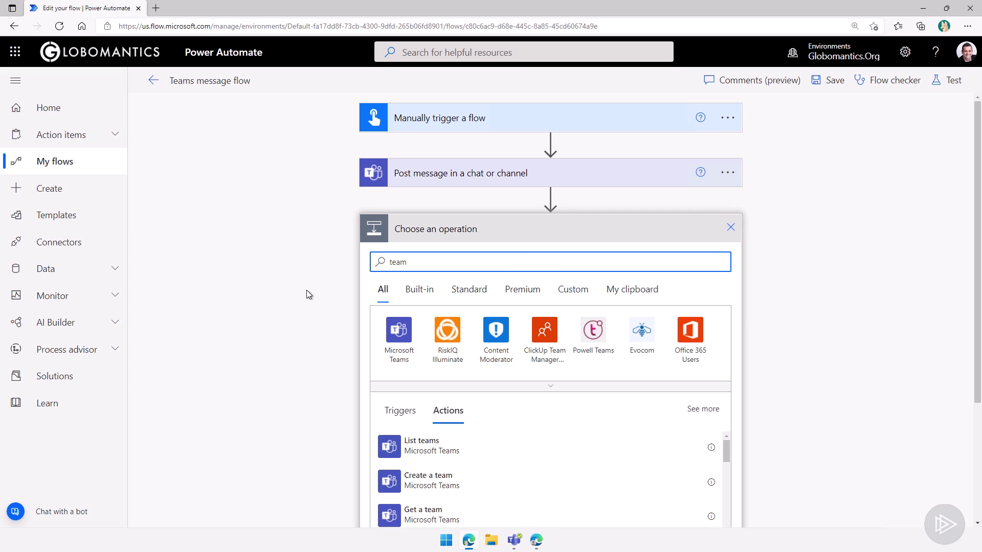
click(400, 330)
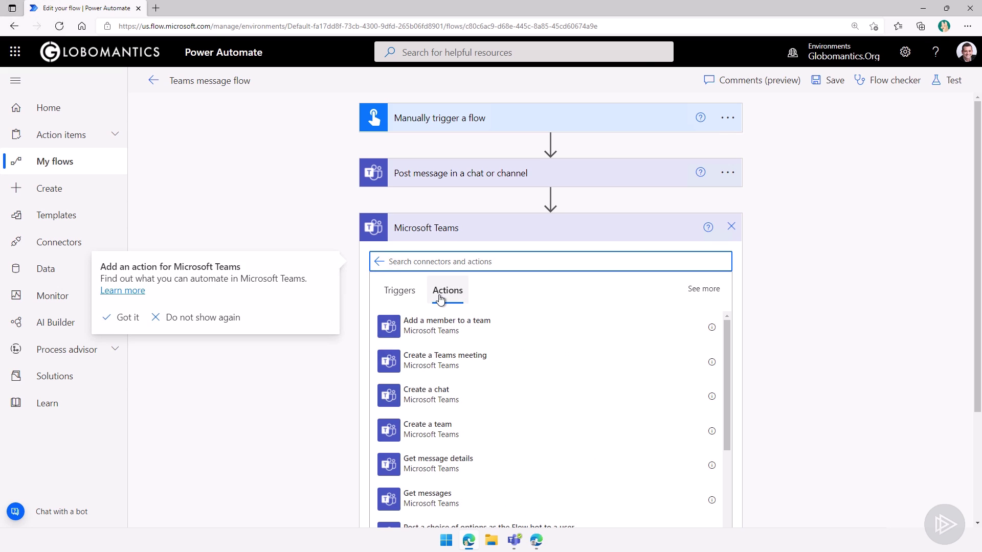
text(ment)
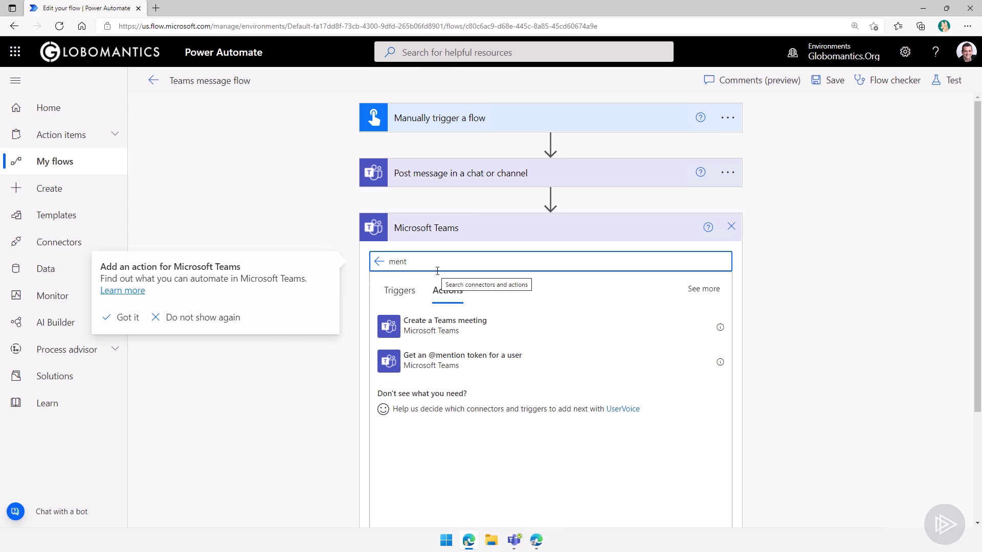
click(429, 370)
click(506, 257)
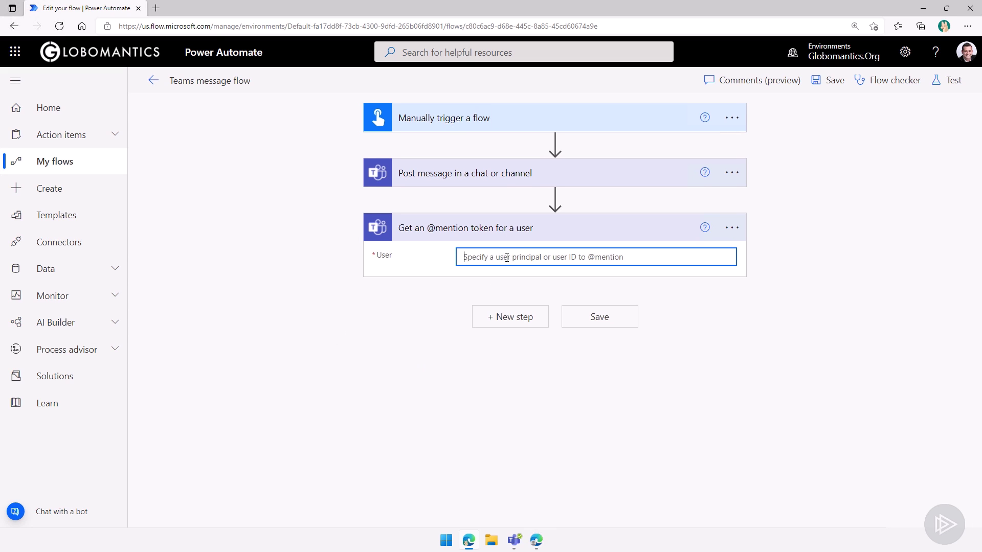
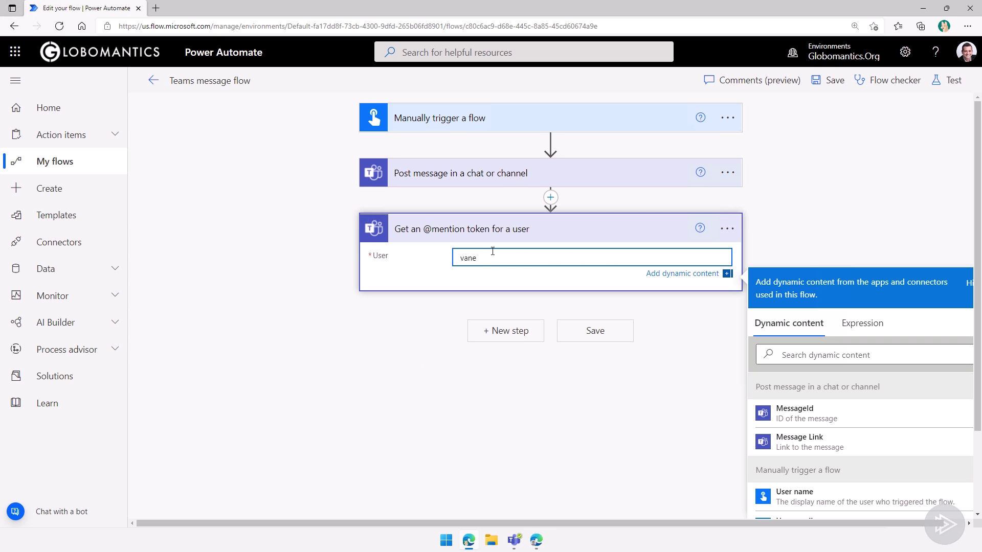
click(541, 288)
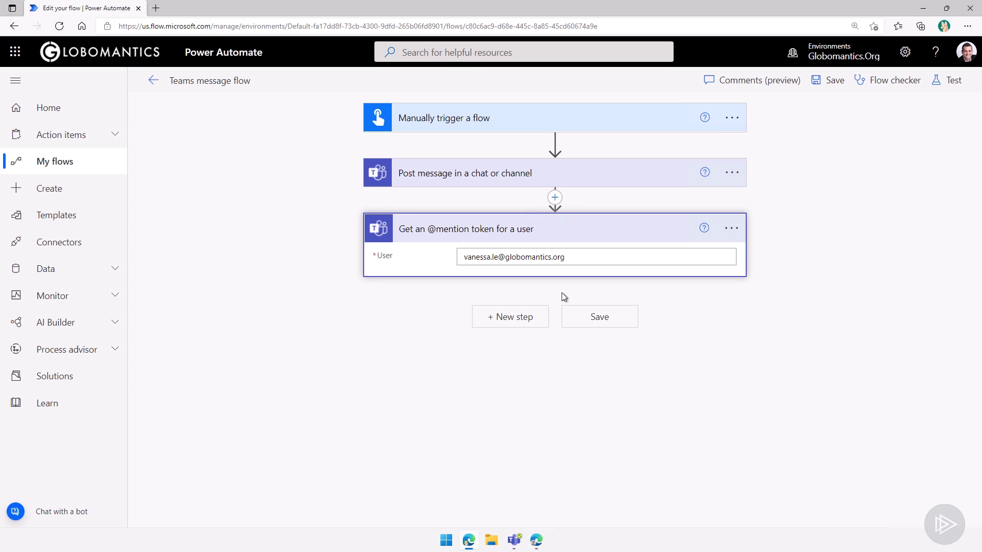
- Add a second Microsoft Teams Post message in a chat or channel action below the mention token
click(504, 316)
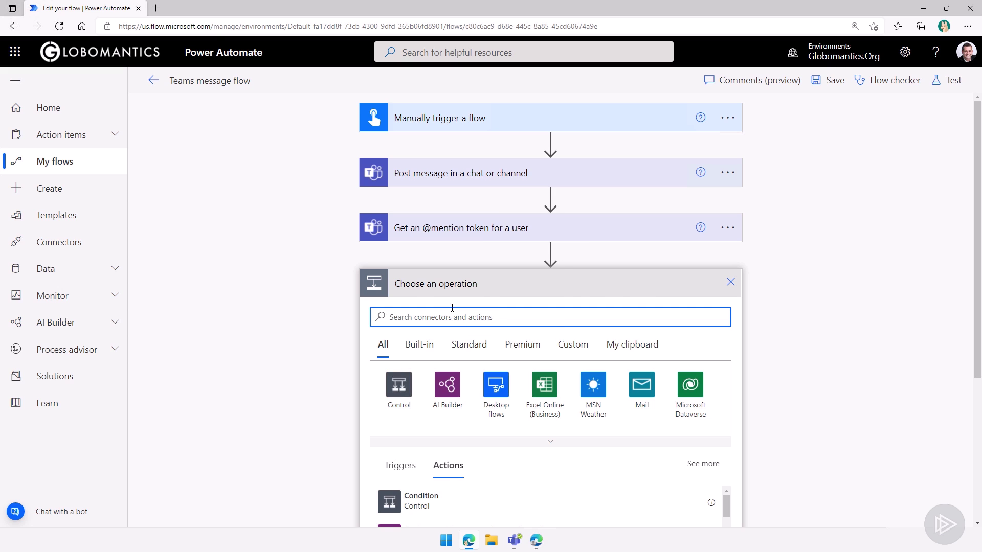
scroll(339, 310, down, 3)
text(tea)
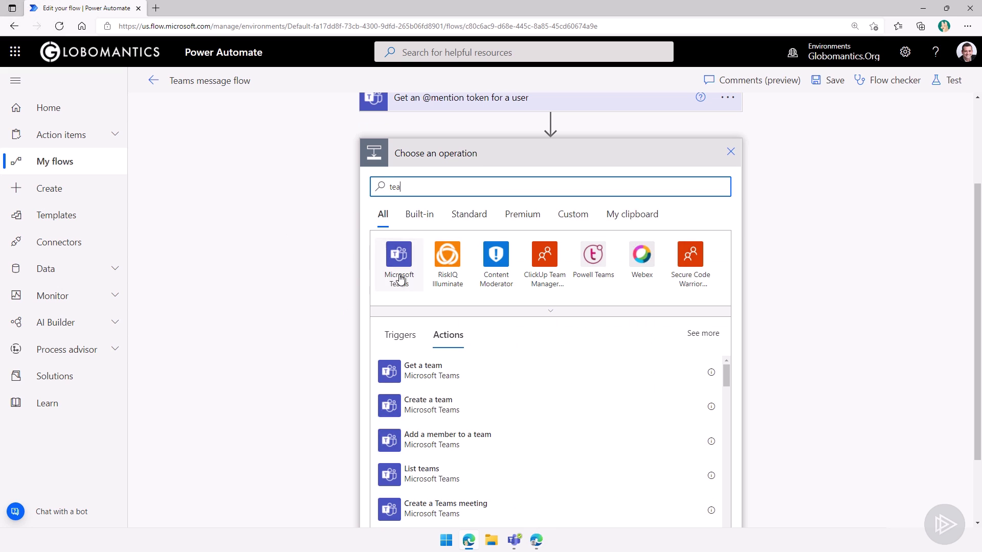
click(398, 256)
text(cja)
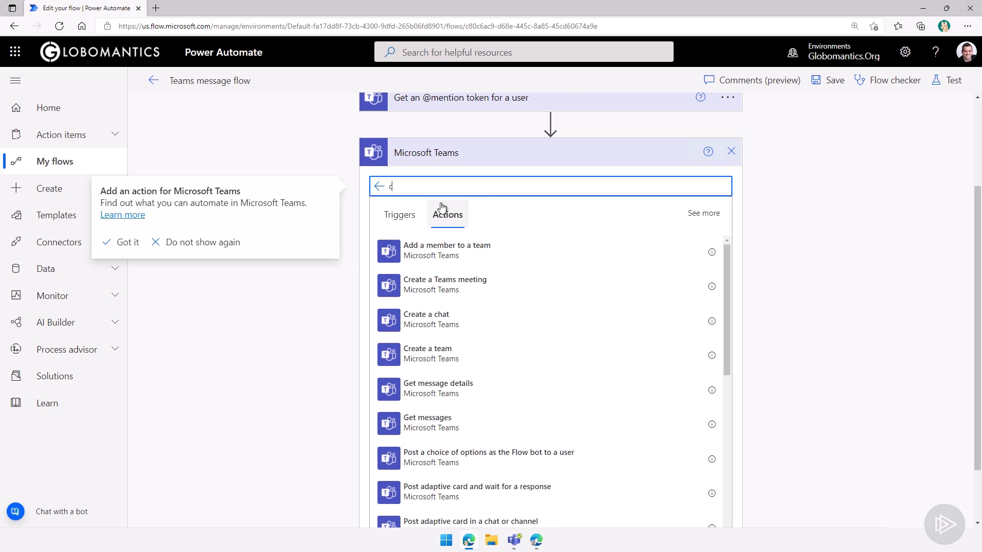
key(BackSpace)
key(BackSpace)
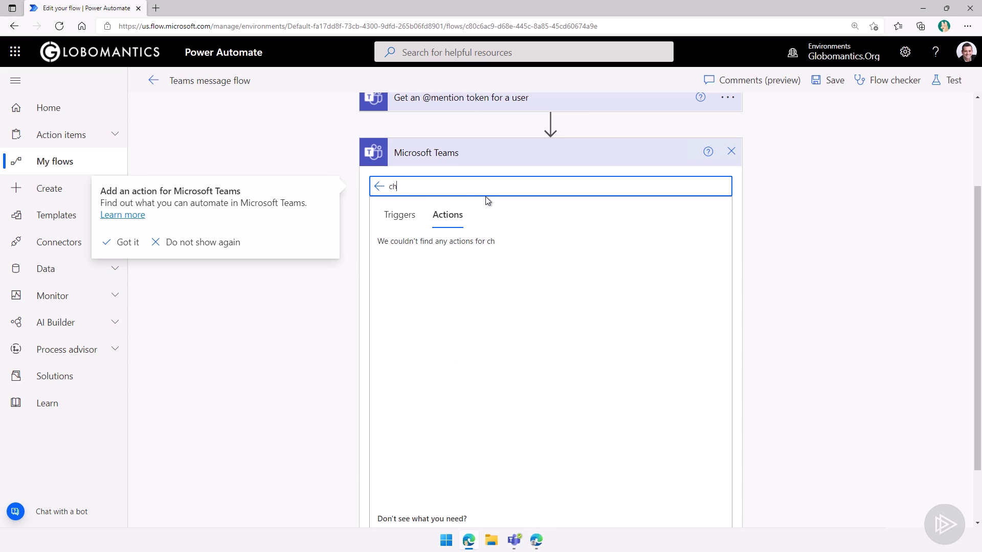
text(hat)
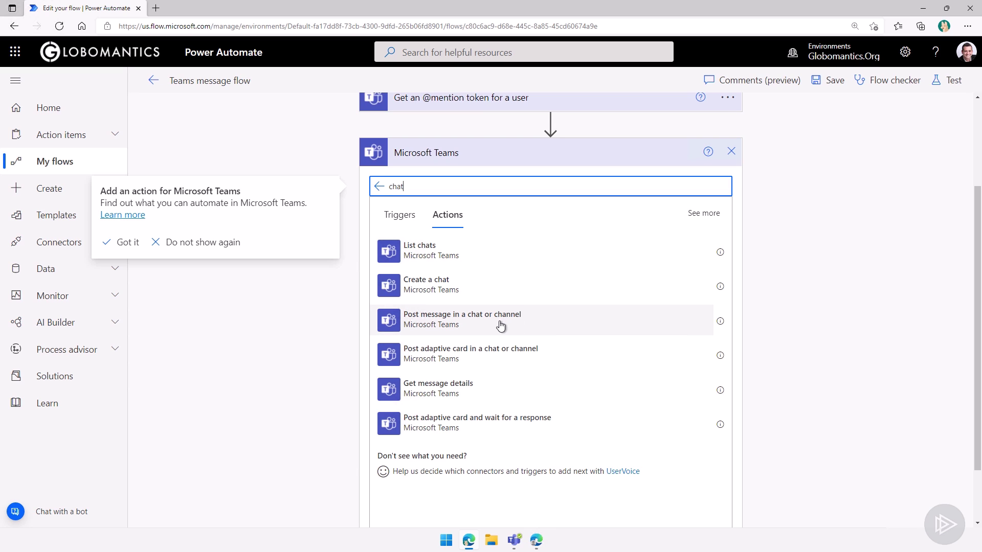
click(431, 318)
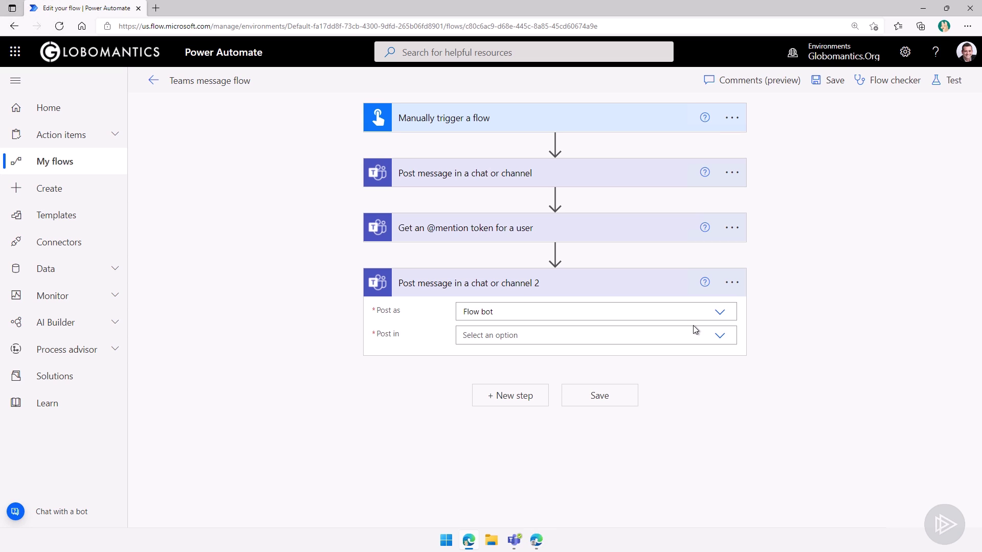
- Set the second post's Post in option to Chat with Flow bot after briefly trying Channel
click(721, 336)
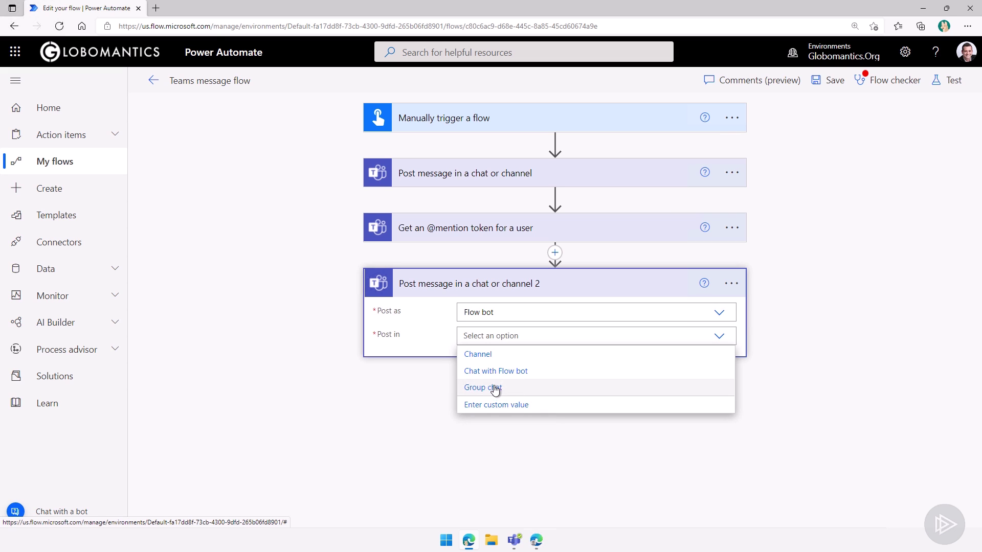
click(474, 372)
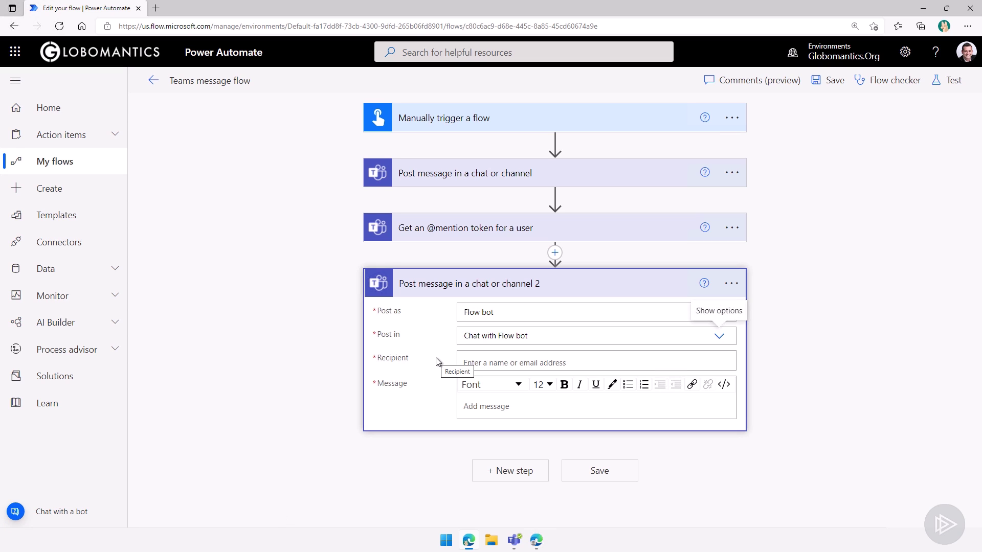
click(718, 339)
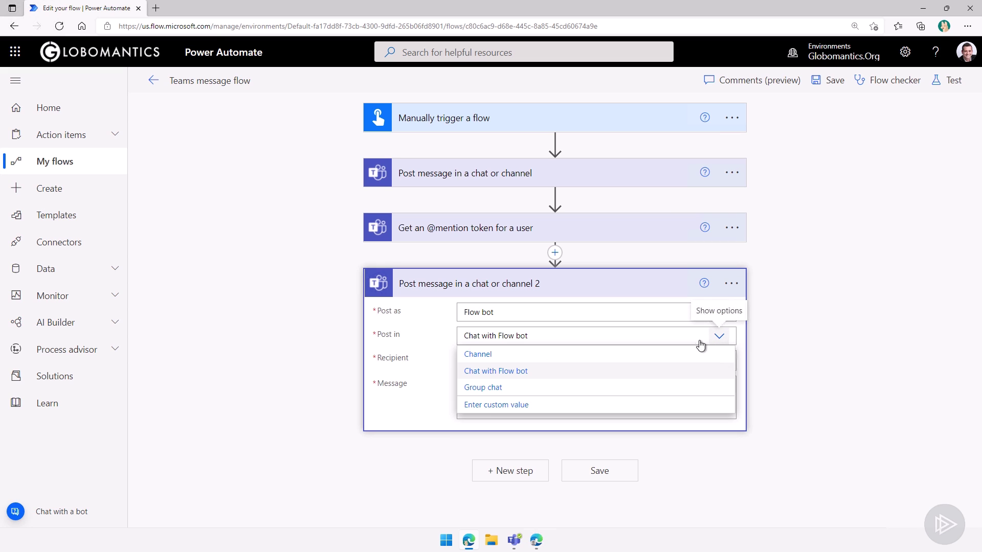
click(483, 360)
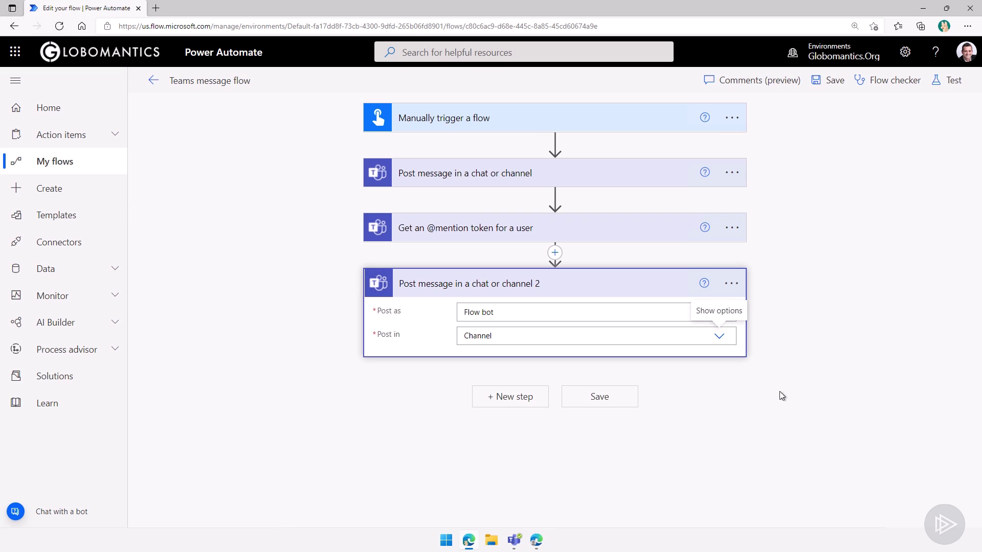
click(730, 371)
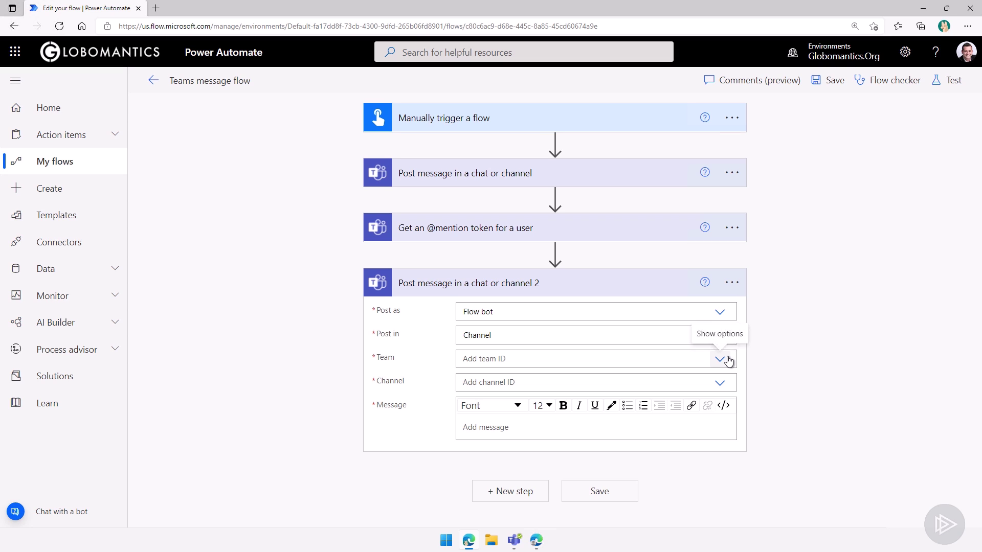
click(714, 334)
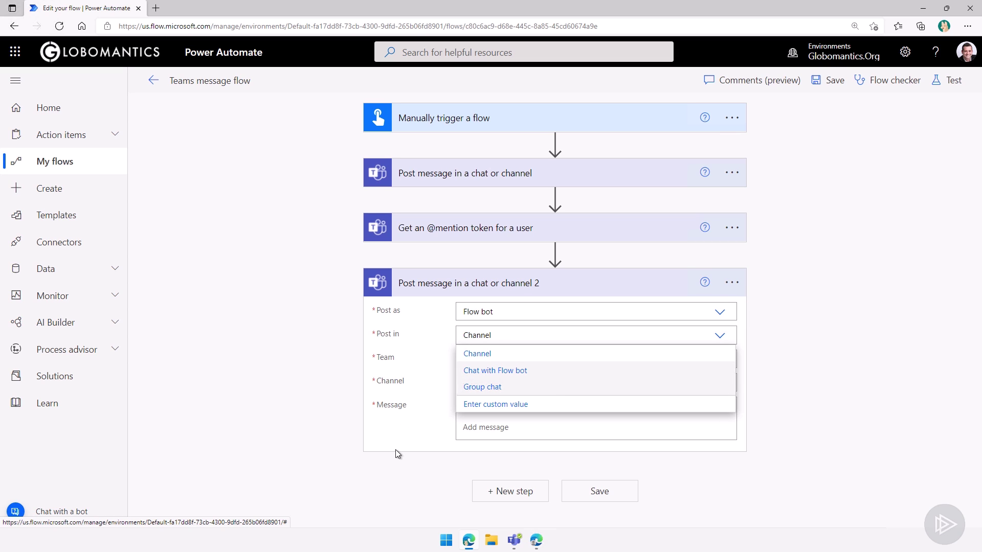
click(418, 470)
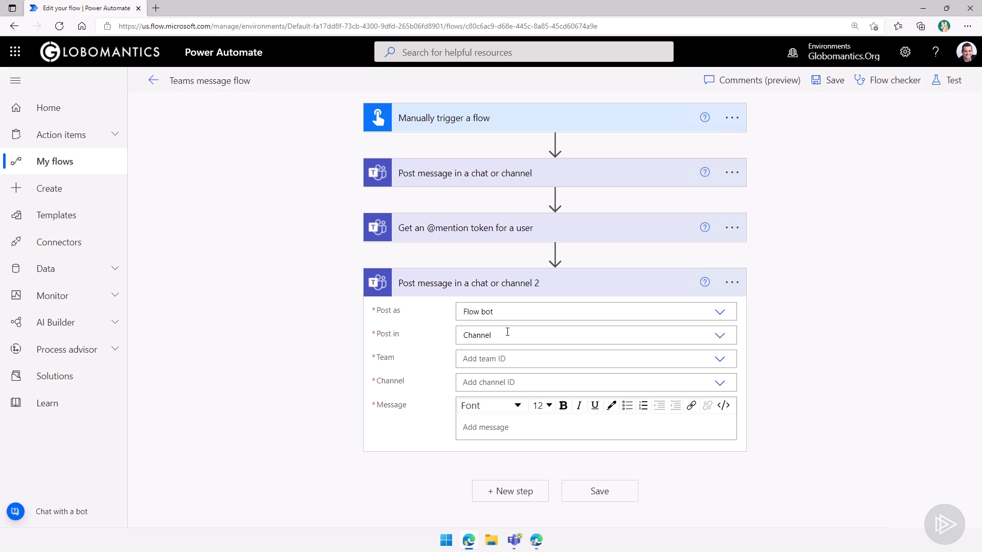
click(719, 339)
click(517, 370)
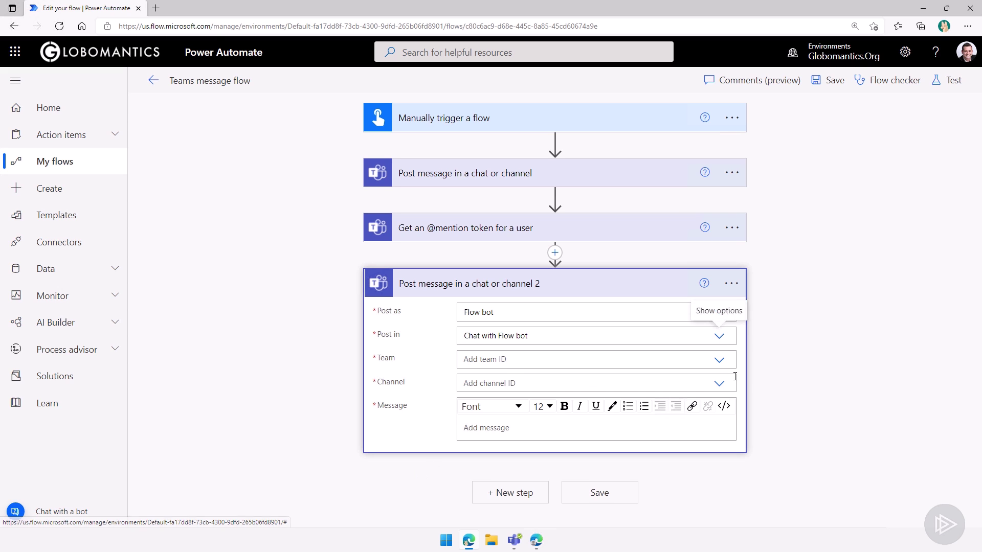
- Choose the user, looked up by e-mail address, as the chat recipient
click(485, 369)
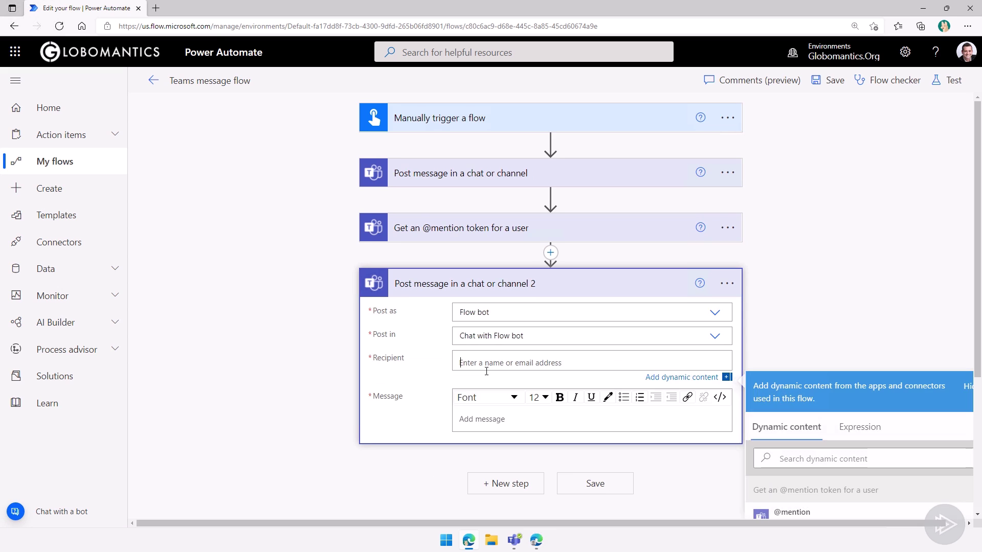
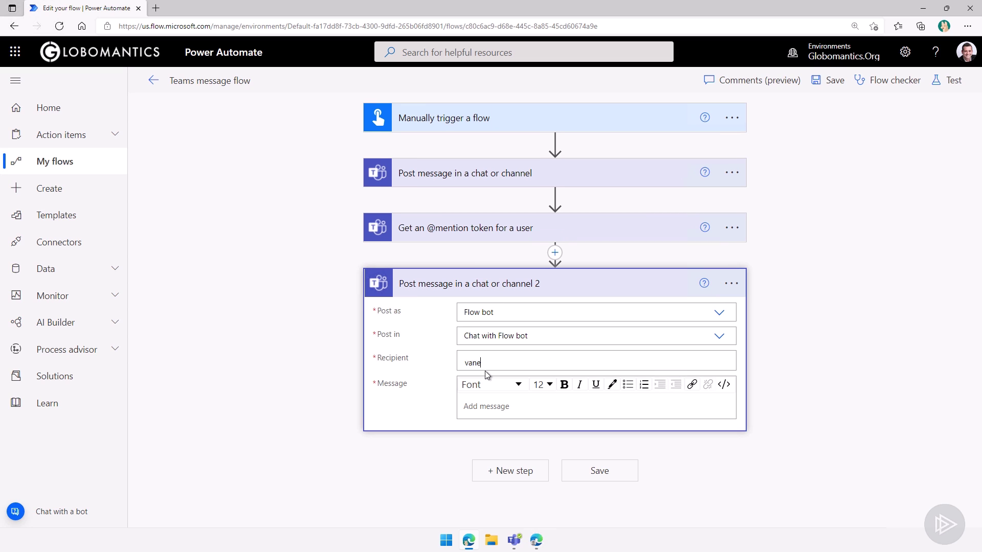
click(572, 375)
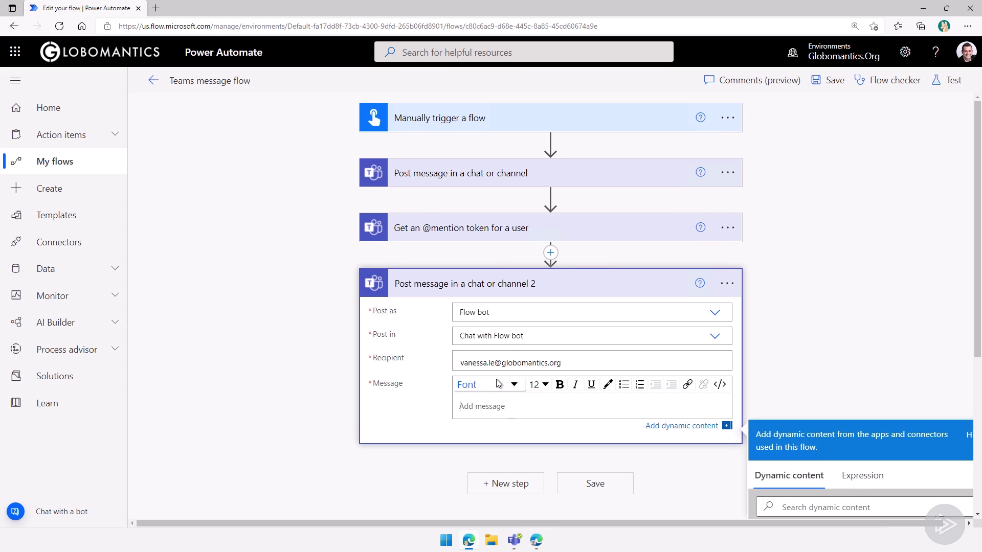
click(590, 363)
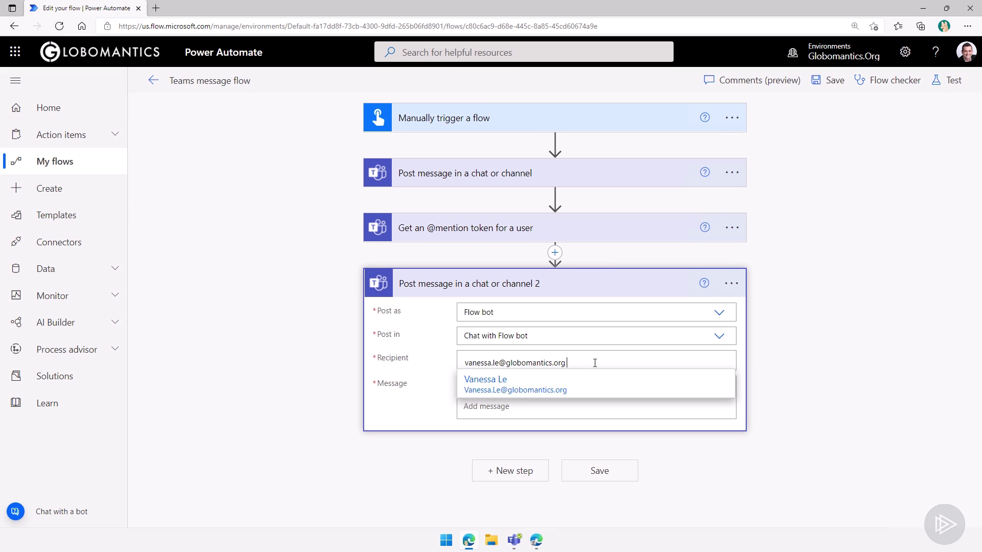
click(483, 388)
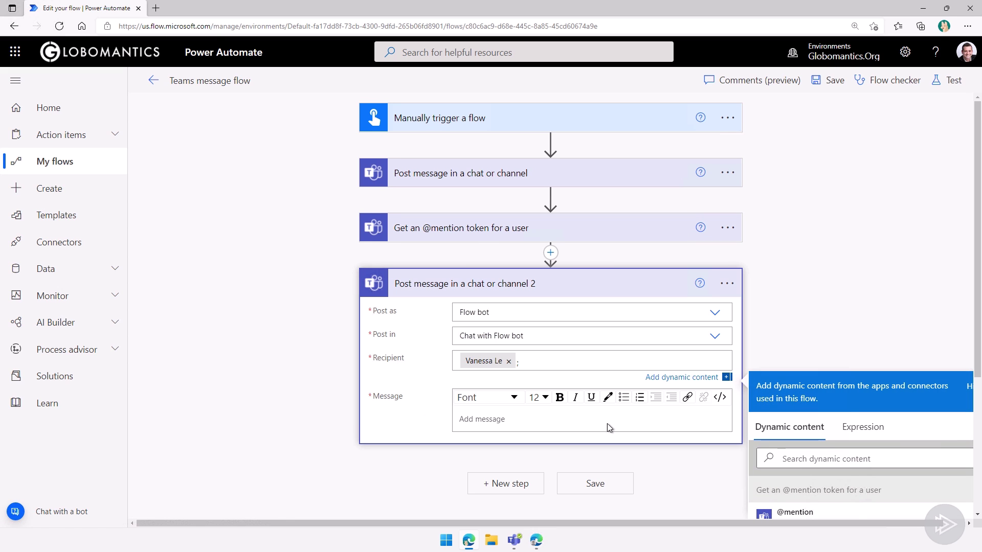
click(804, 345)
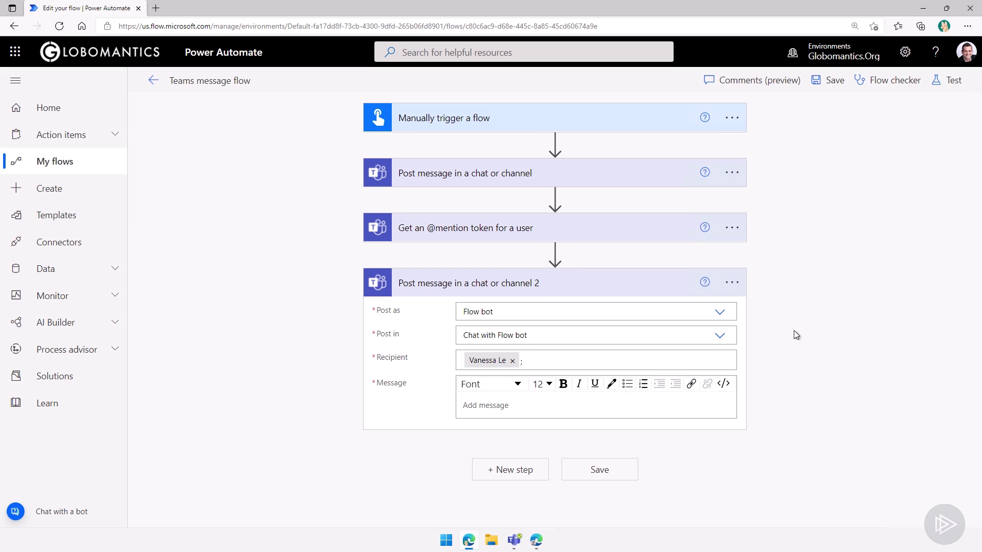
click(499, 406)
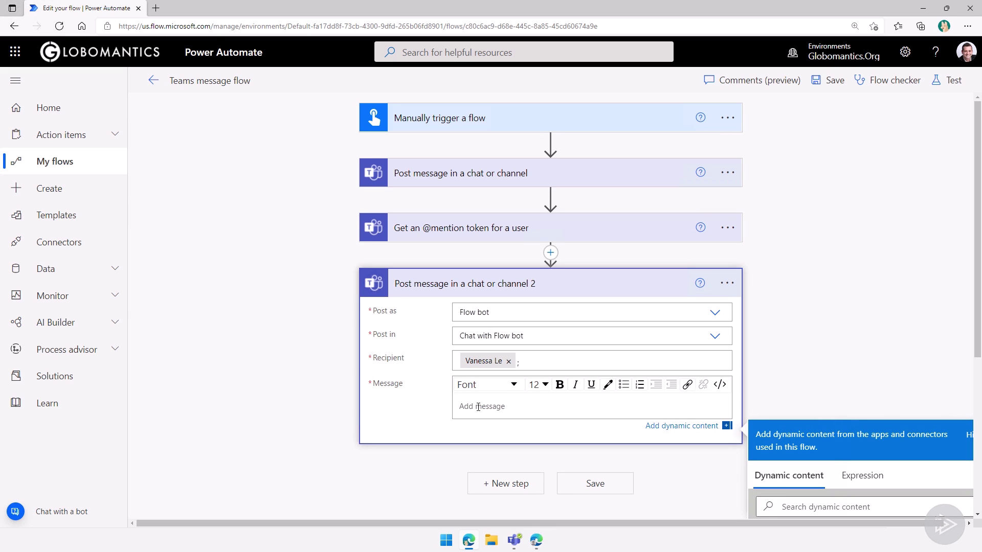
text(Hello)
scroll(758, 280, down, 3)
click(799, 377)
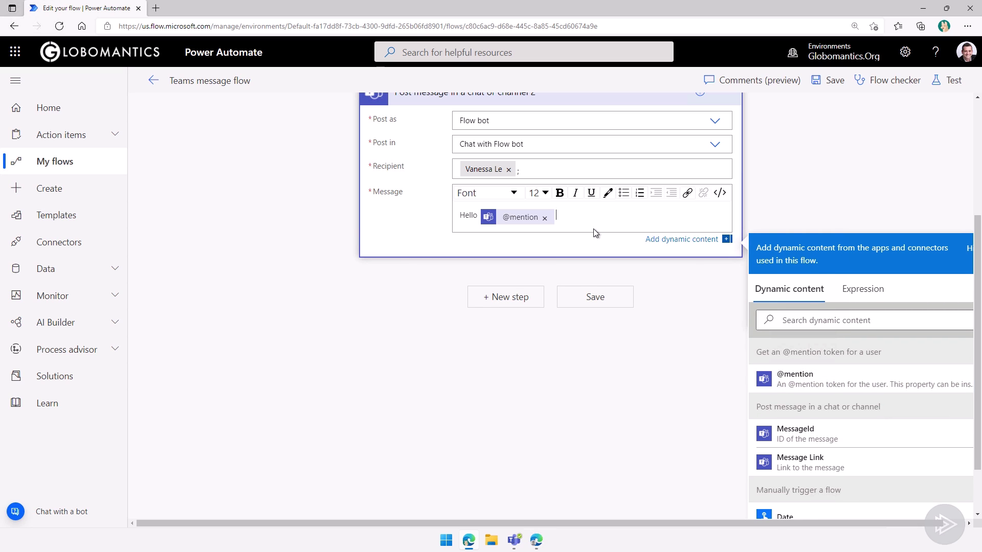
text(,)
key(Return)
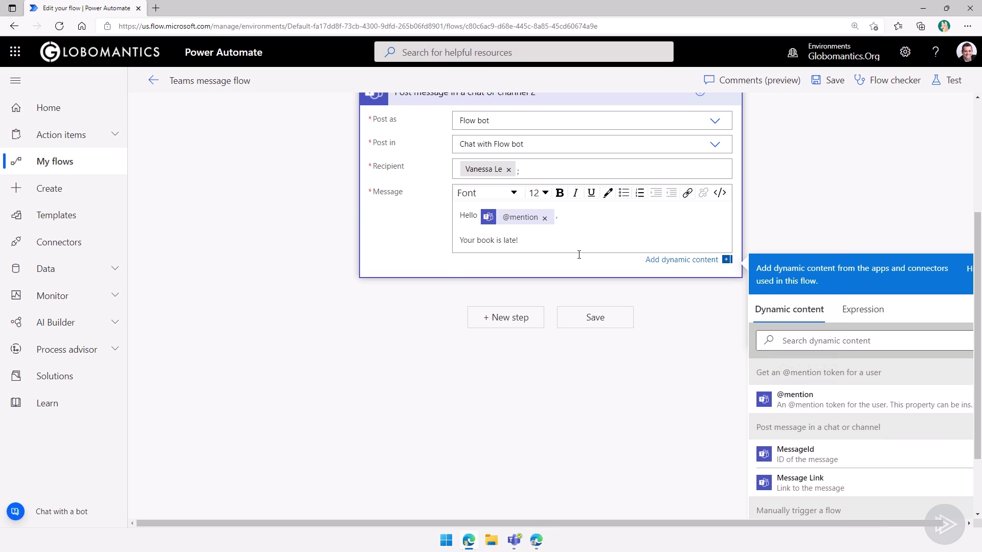
click(403, 351)
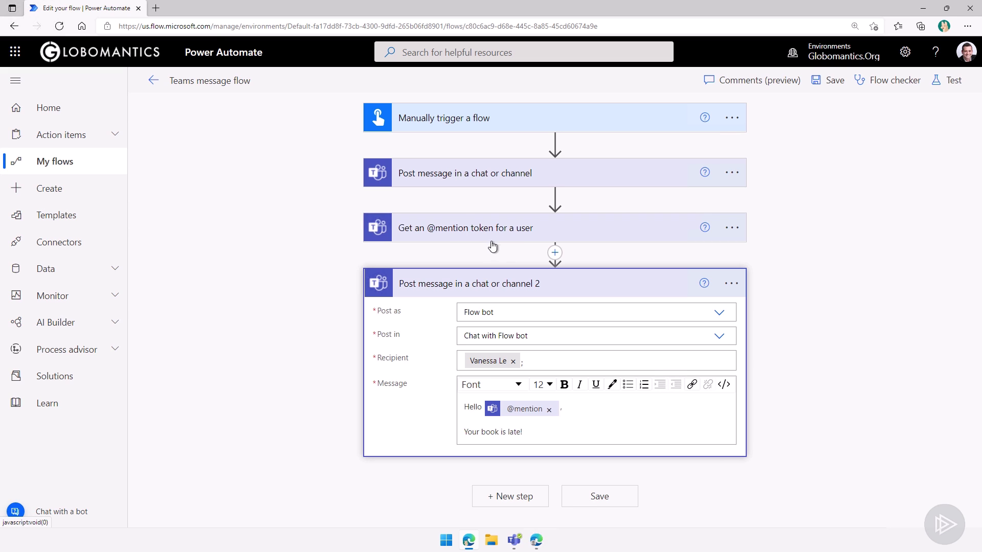
drag(463, 234, 555, 145)
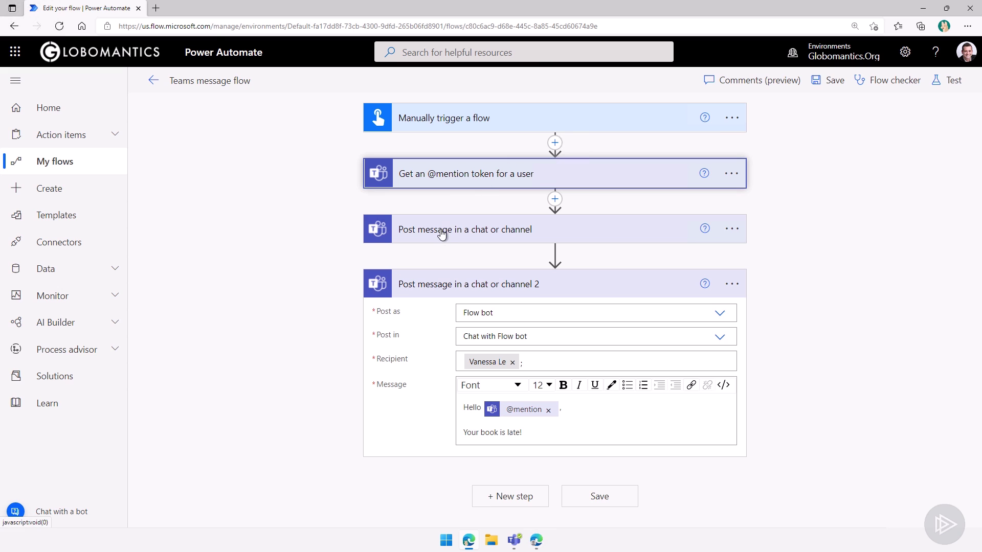
click(438, 235)
click(711, 394)
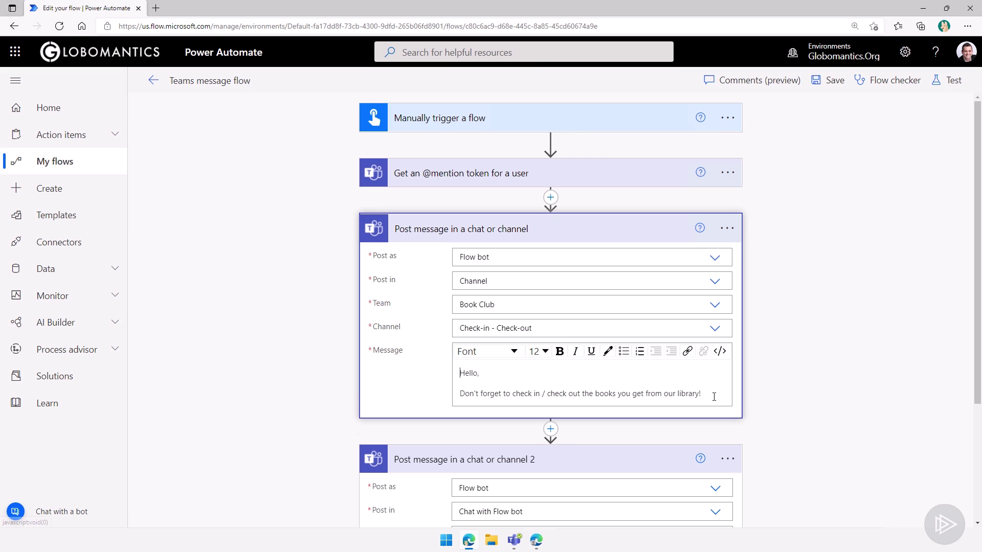
key(Return)
scroll(803, 357, down, 1)
scroll(804, 357, down, 1)
click(805, 440)
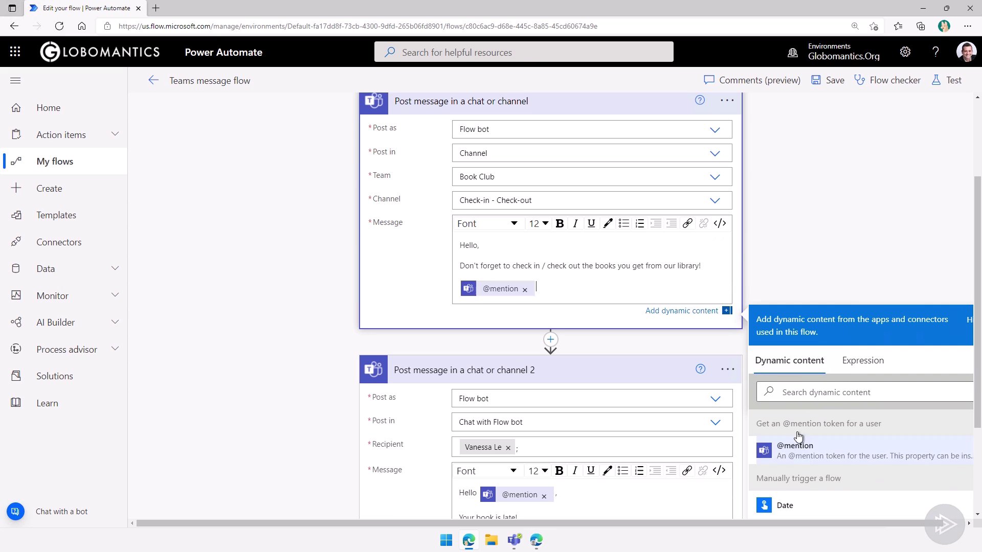
click(828, 238)
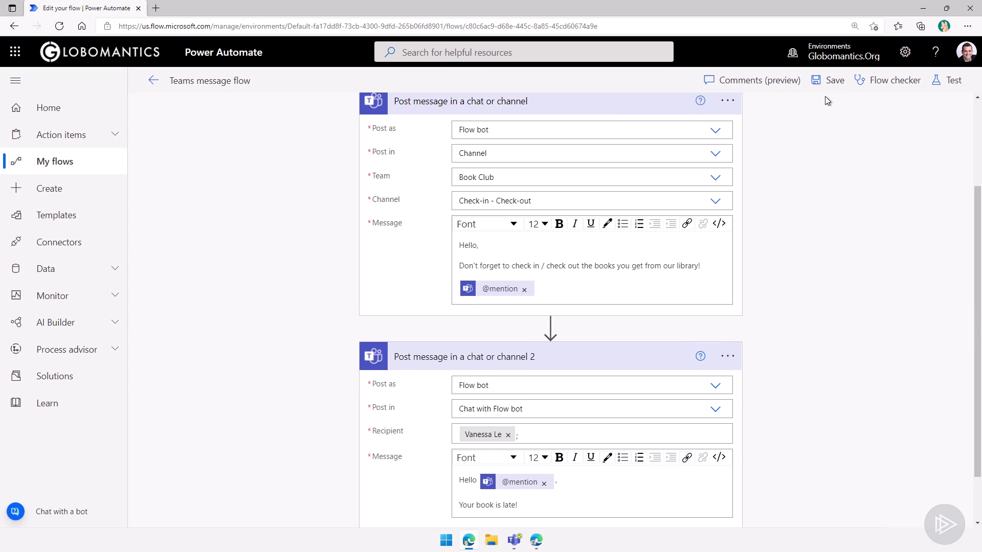
- Save the flow, run a manual test, and switch to the Teams window
click(824, 82)
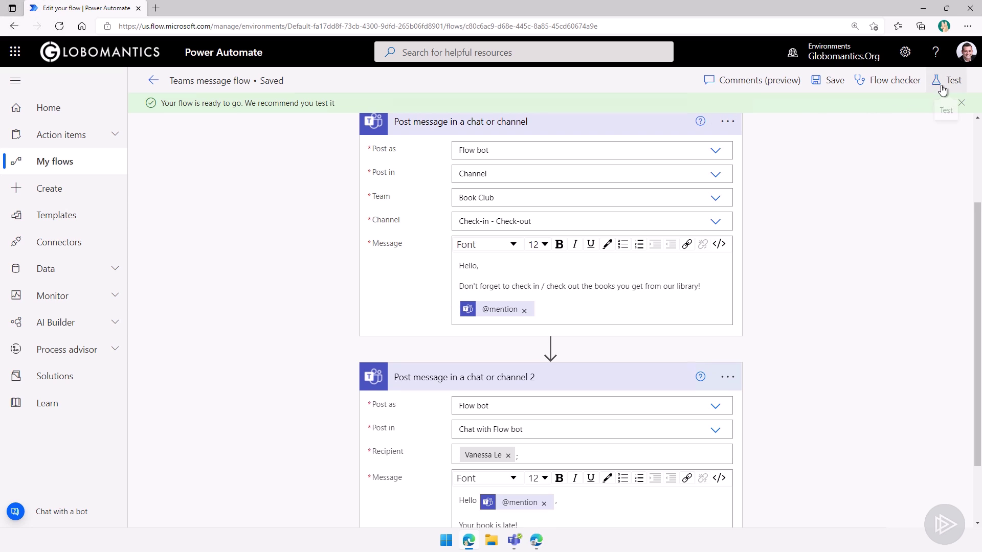
click(950, 80)
click(861, 124)
click(801, 505)
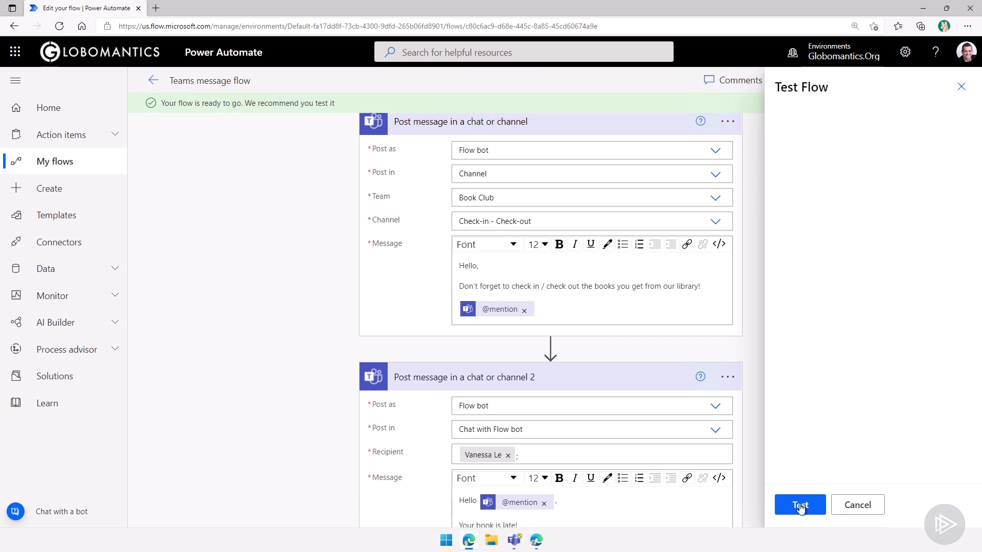
click(798, 505)
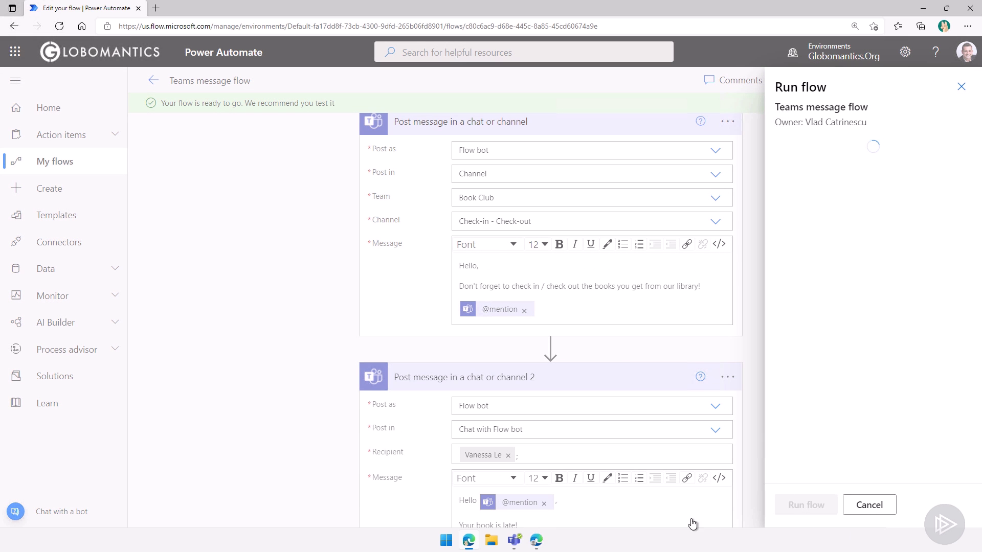
mouse_move(537, 543)
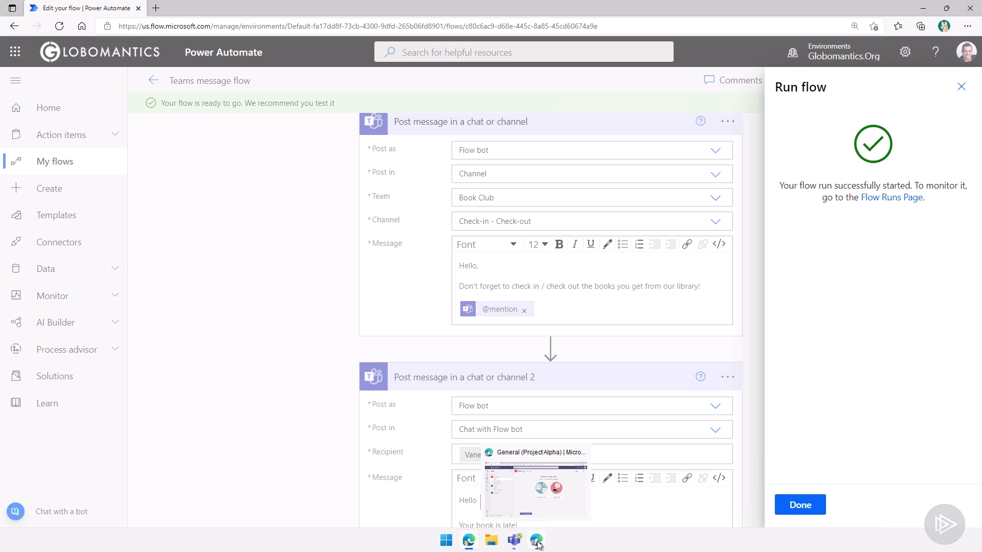
click(535, 488)
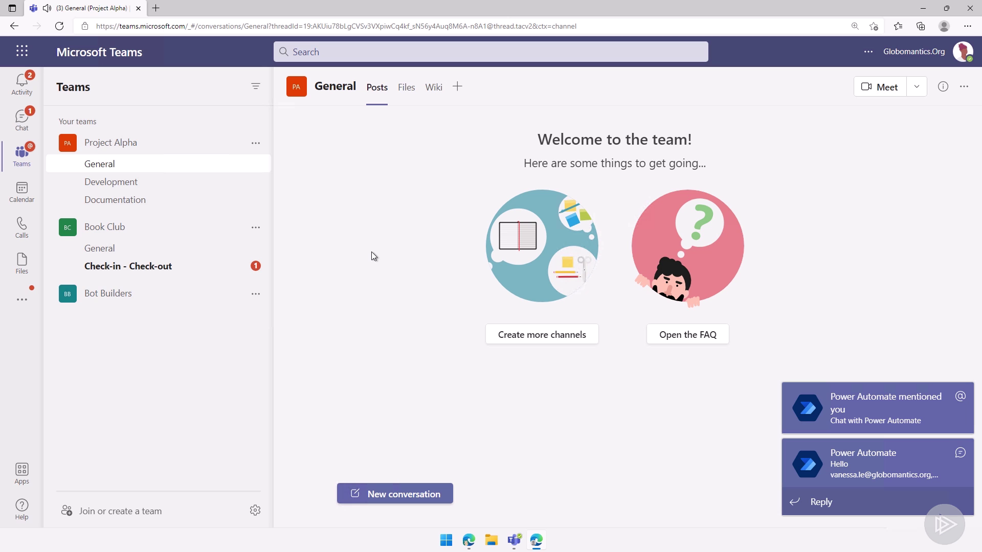
- Review the 'Power mentioned you' alerts from the bot chat and the Check-in - Check-out channel, then return to the flow
click(13, 86)
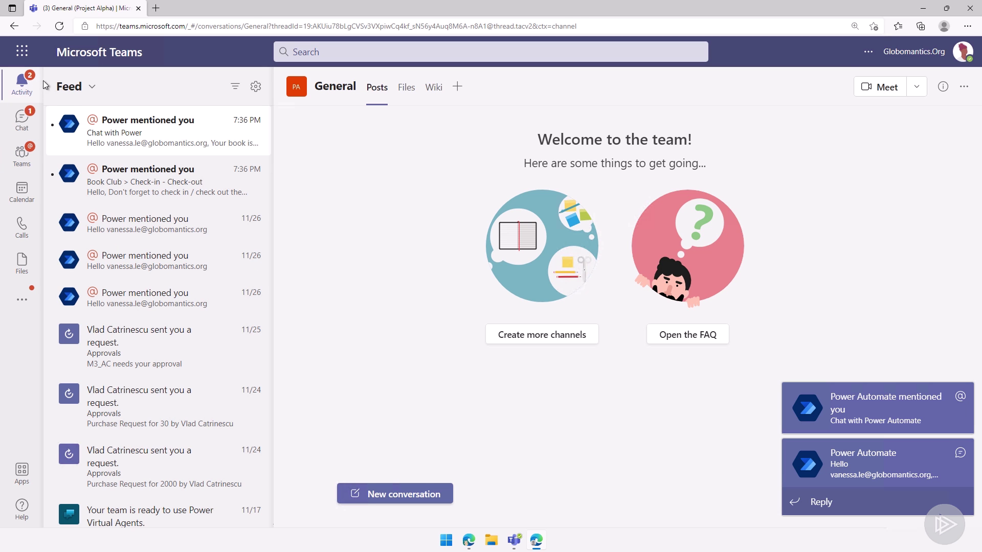
click(128, 134)
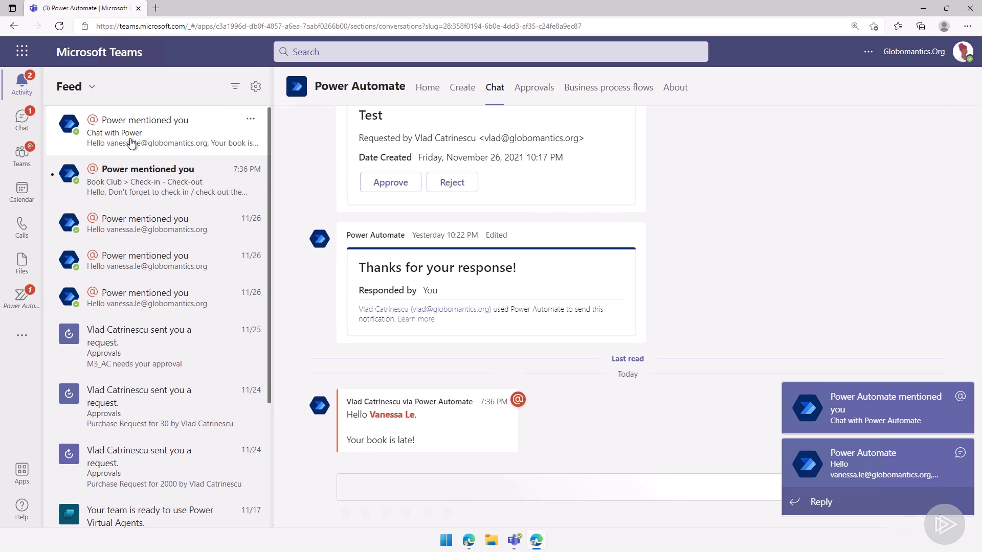
click(119, 191)
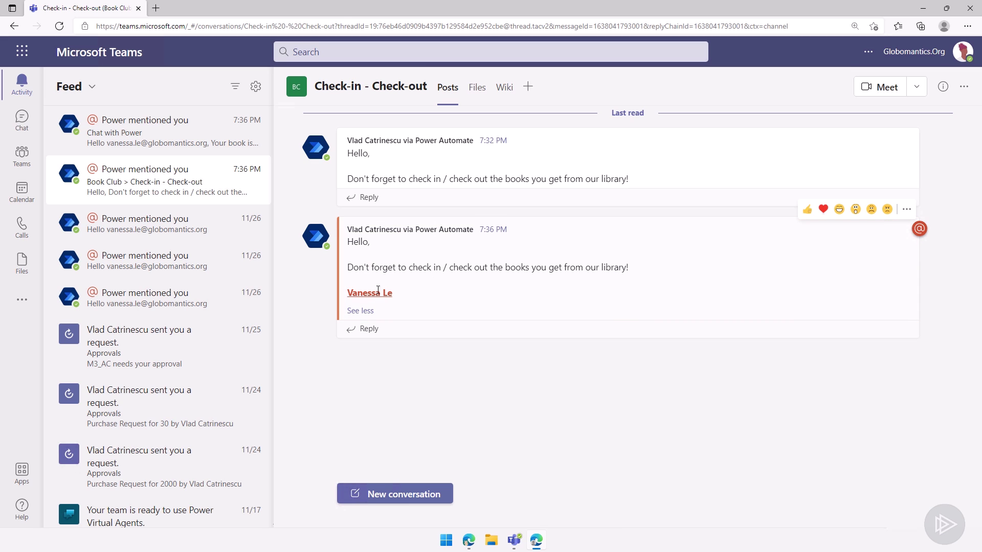
click(14, 118)
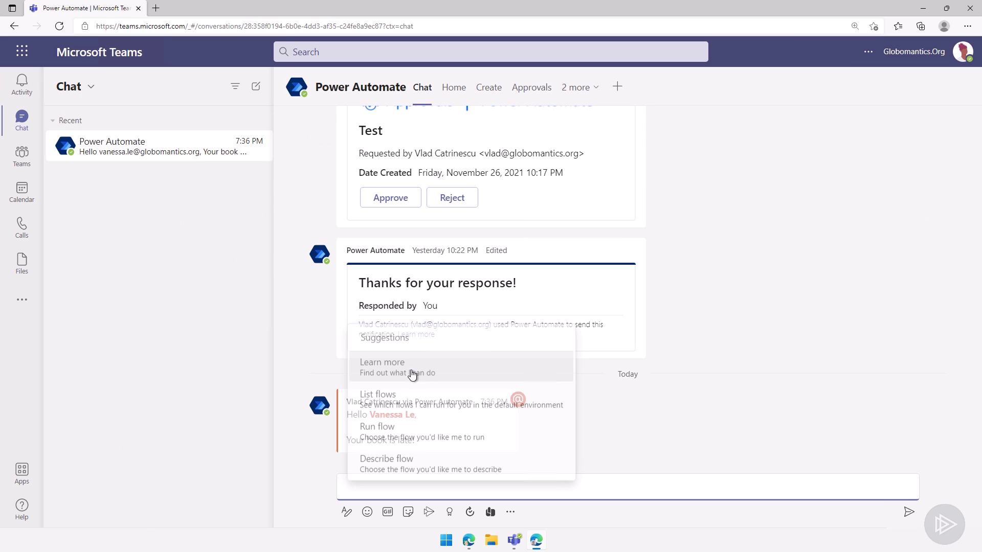
click(300, 399)
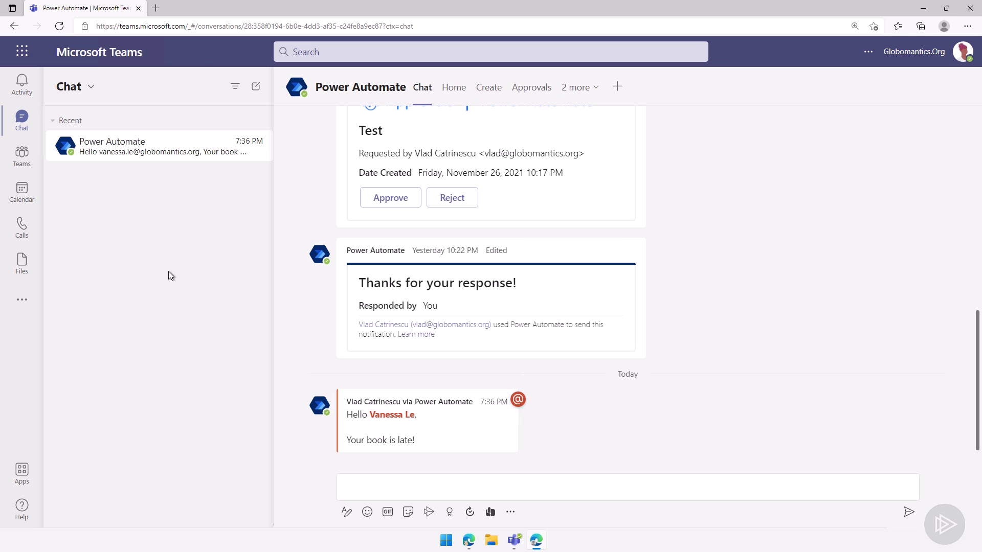
click(22, 154)
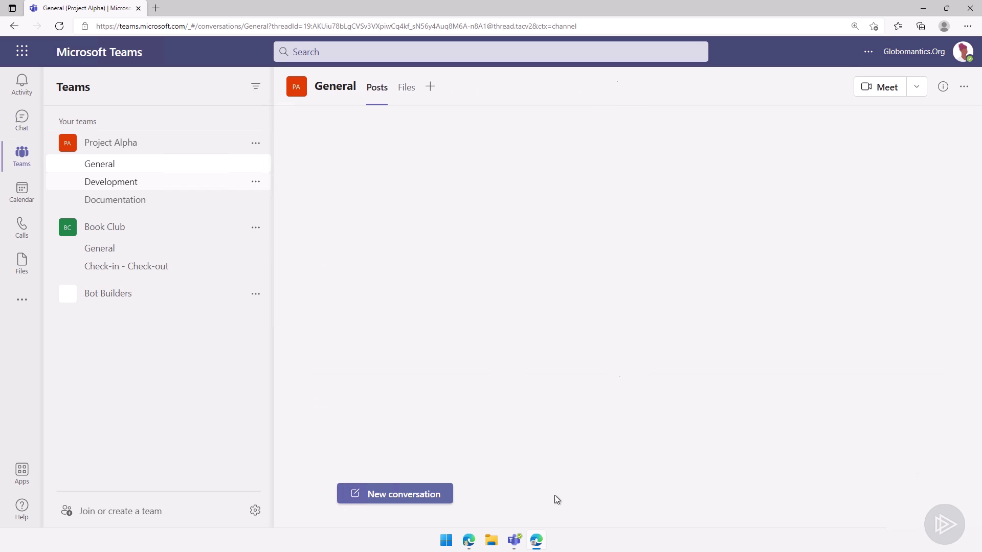
click(469, 540)
- Add a Microsoft Teams 'Create a chat' action as a new flow step
scroll(540, 261, down, 1)
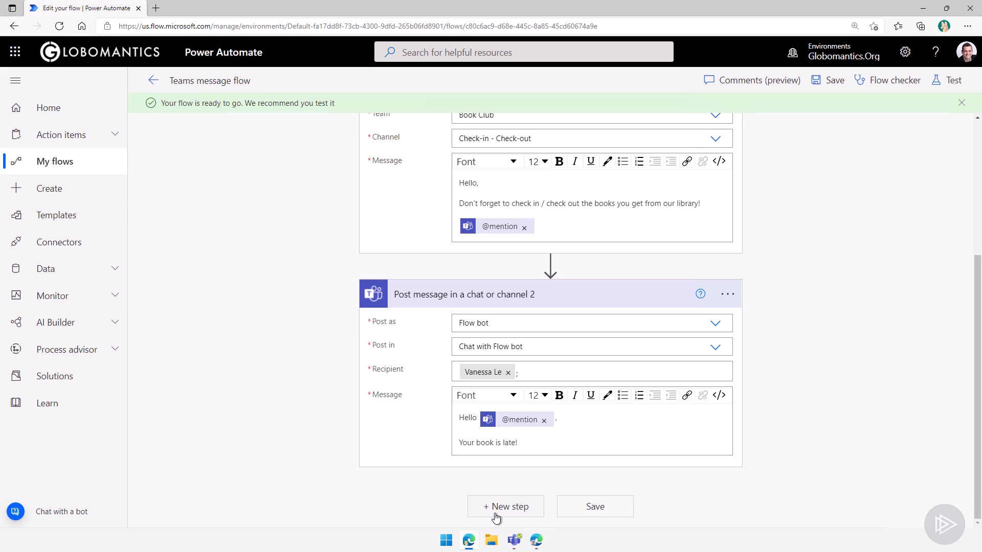
click(496, 507)
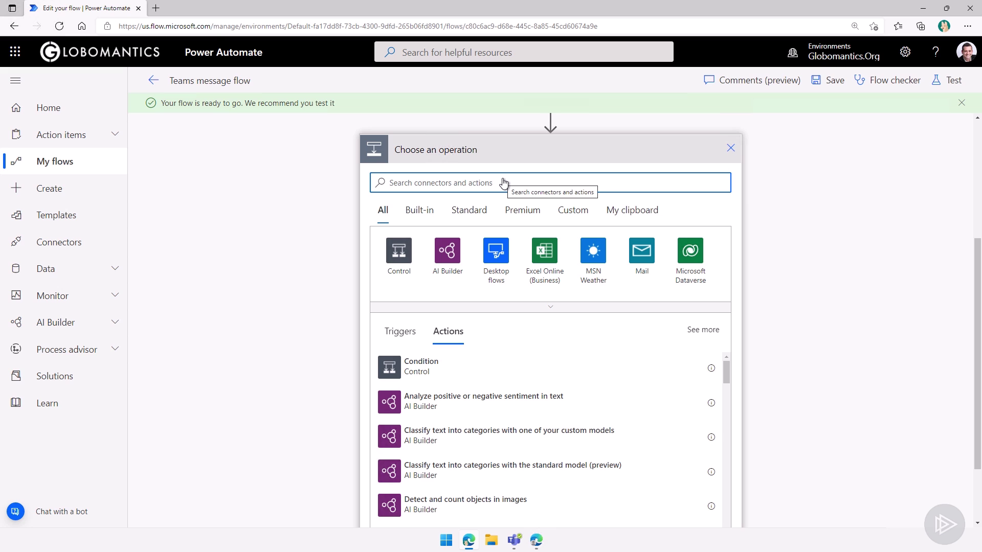
text(team)
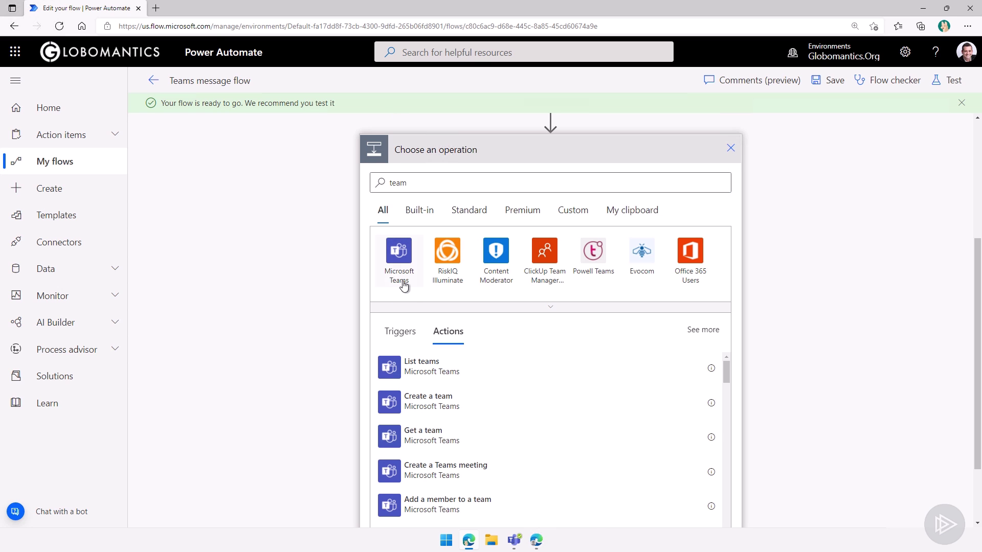
click(400, 281)
text(ch)
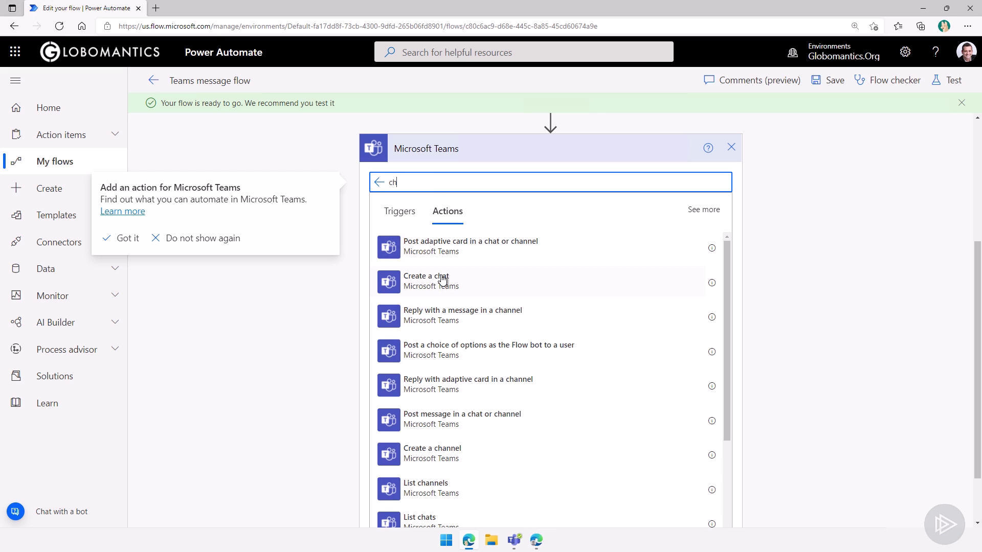
click(443, 280)
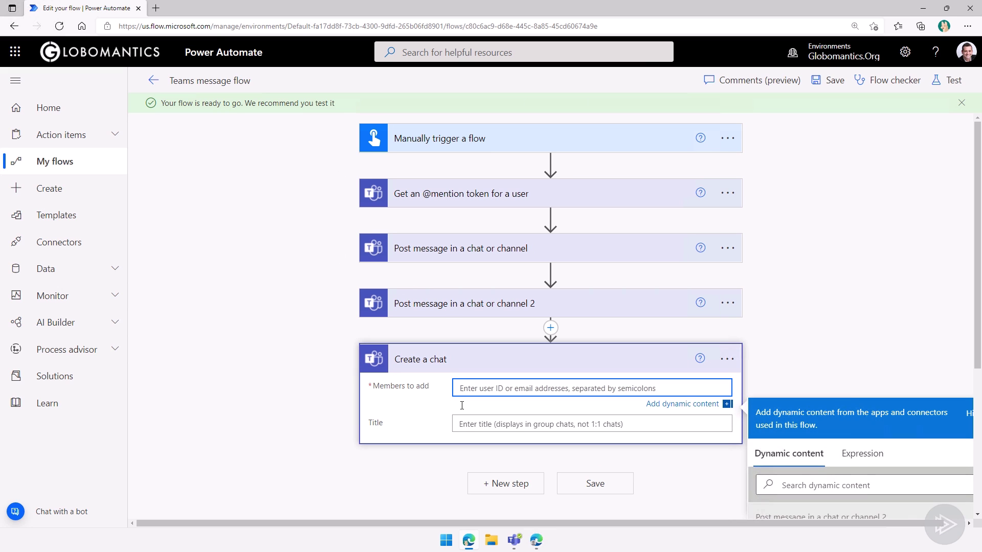
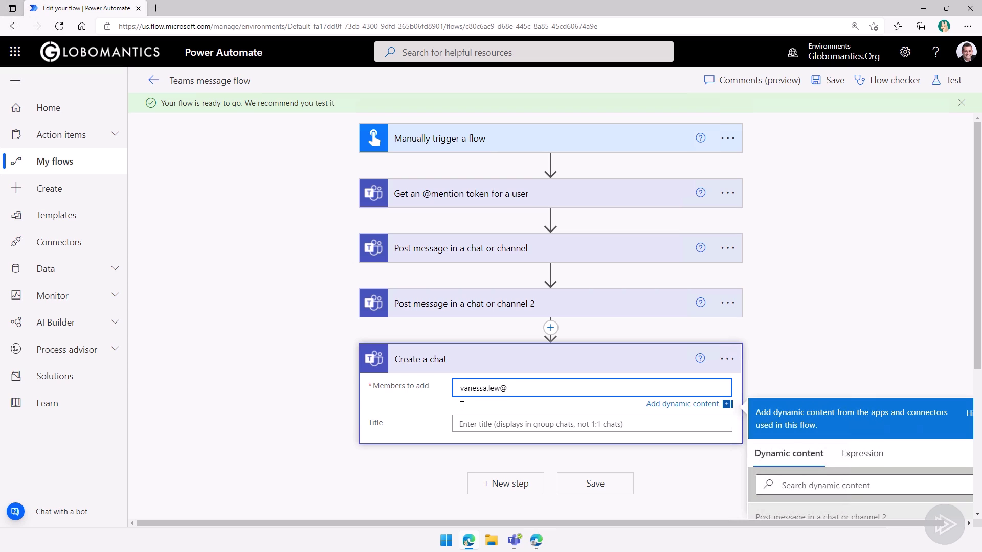
- Enter two colleagues' e-mail addresses as chat members and set the title to 'Book Returns'
key(ctrl+a)
key(ctrl+c)
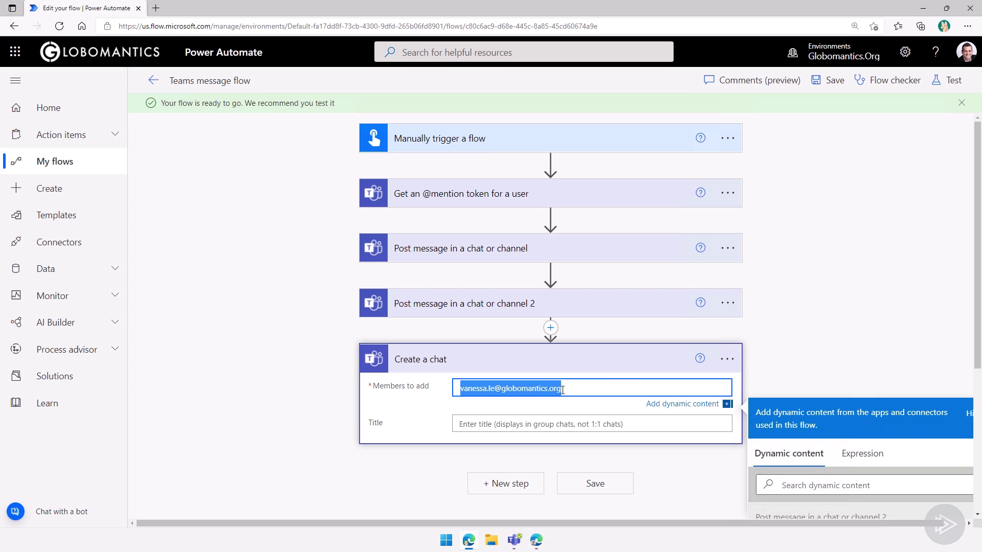
key(BackSpace)
key(ctrl+v)
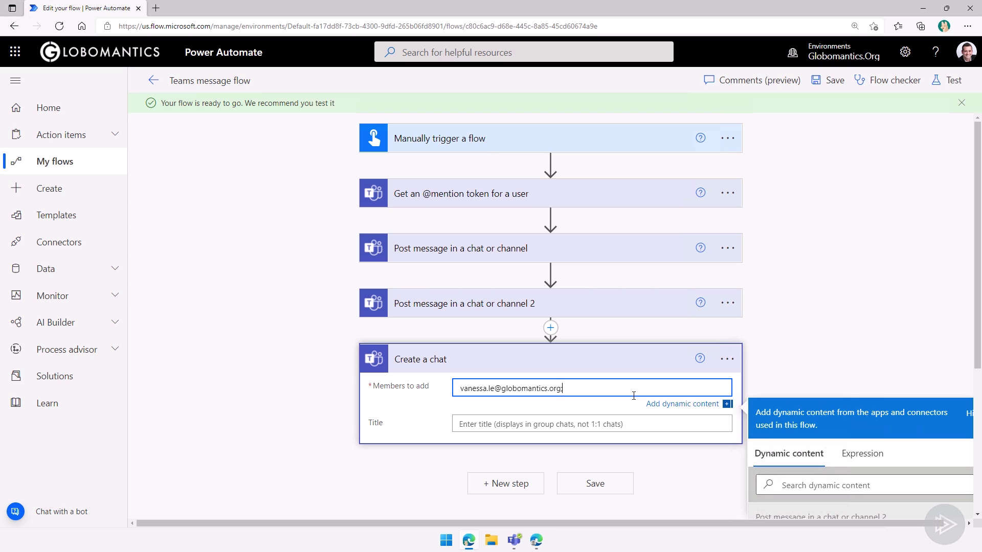
key(ctrl+v)
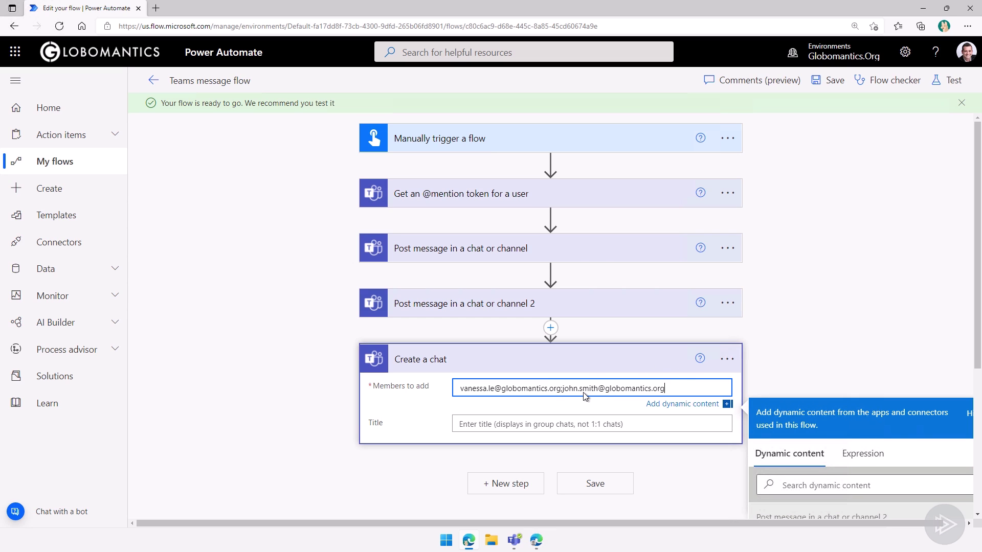
click(547, 423)
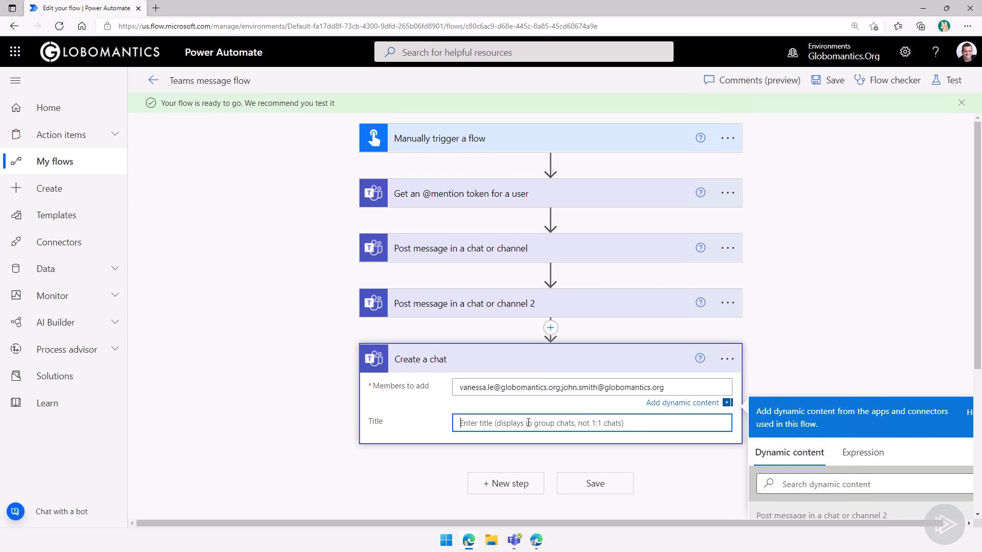
text(B)
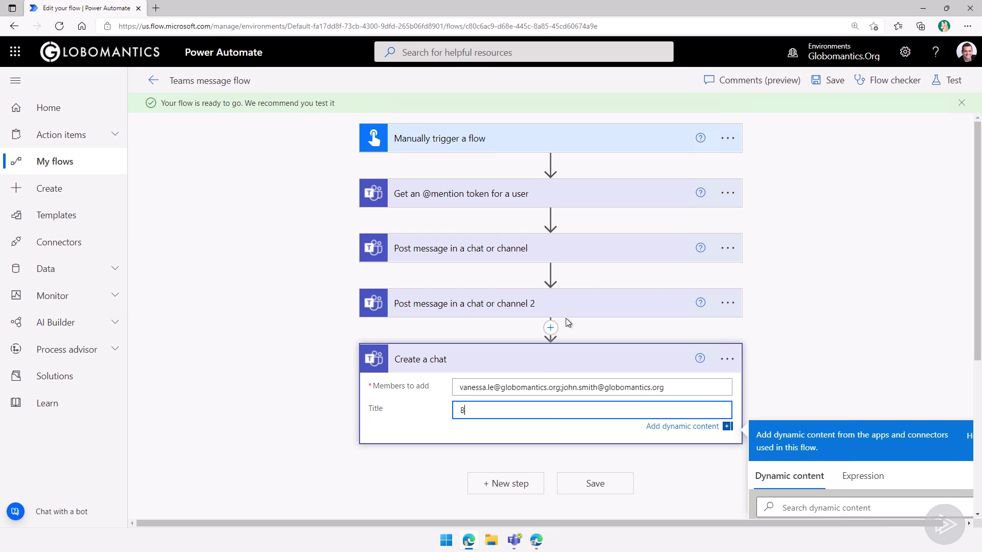
text(ook Returns)
click(383, 455)
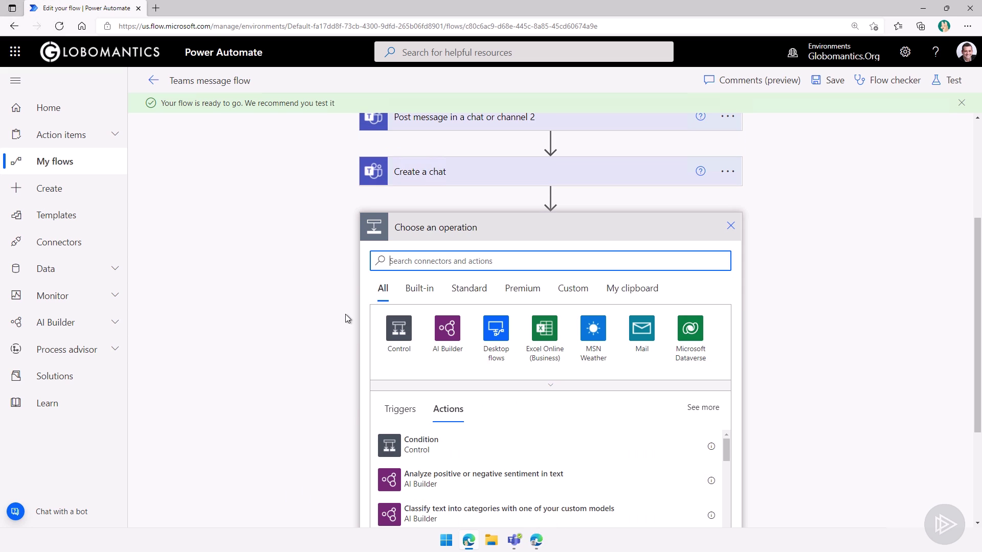
- Add a Teams 'Post message in a chat or channel' action posting as Flow bot in a Group chat
text(teams)
click(398, 328)
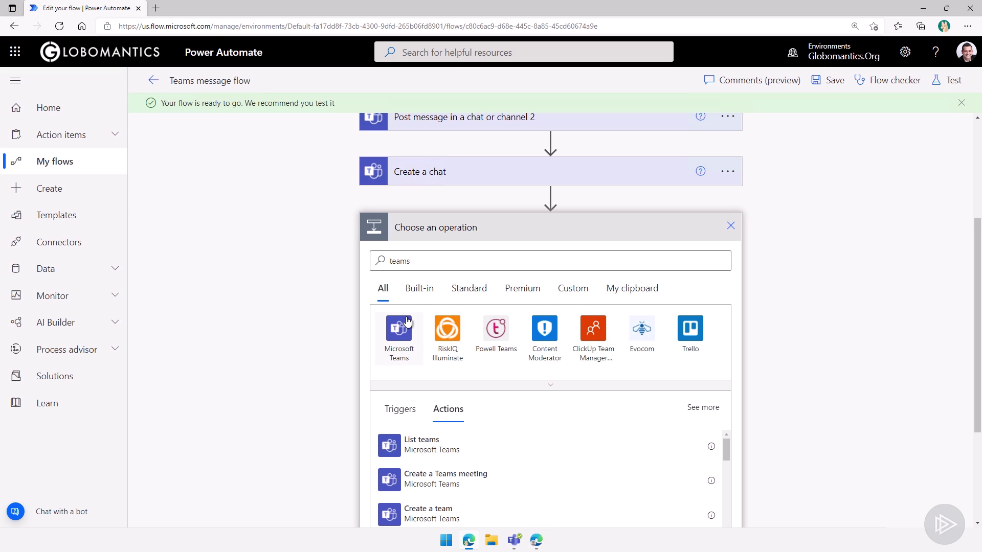
text(c)
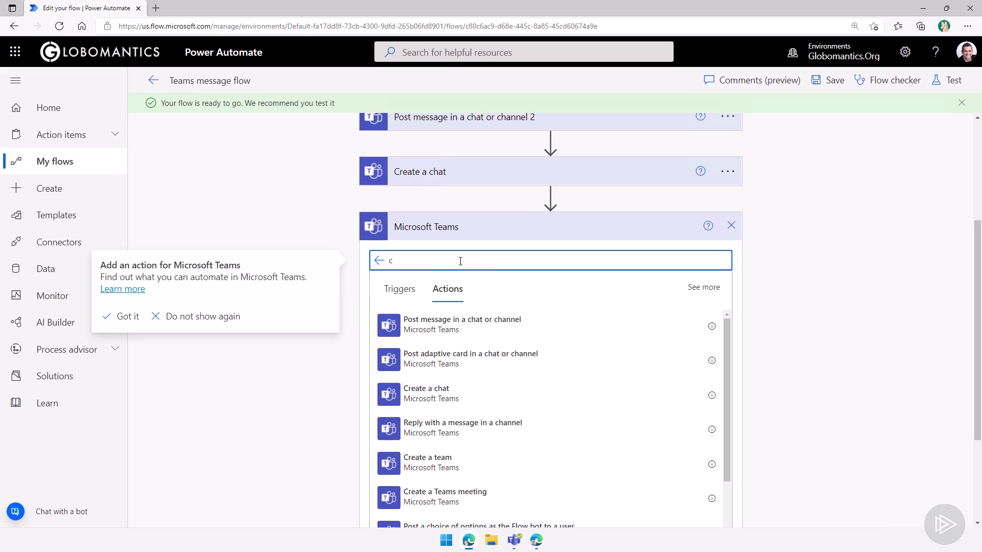
click(475, 325)
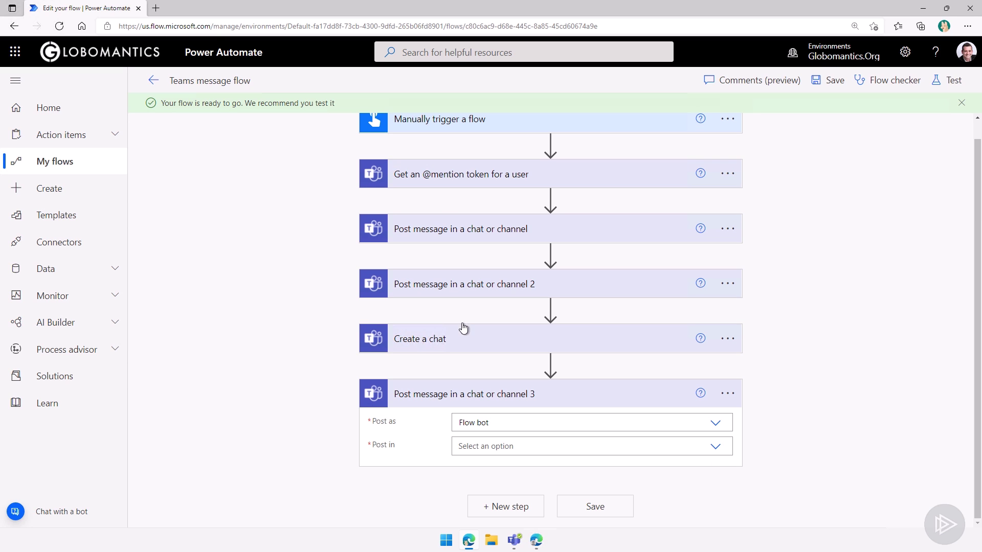
click(612, 423)
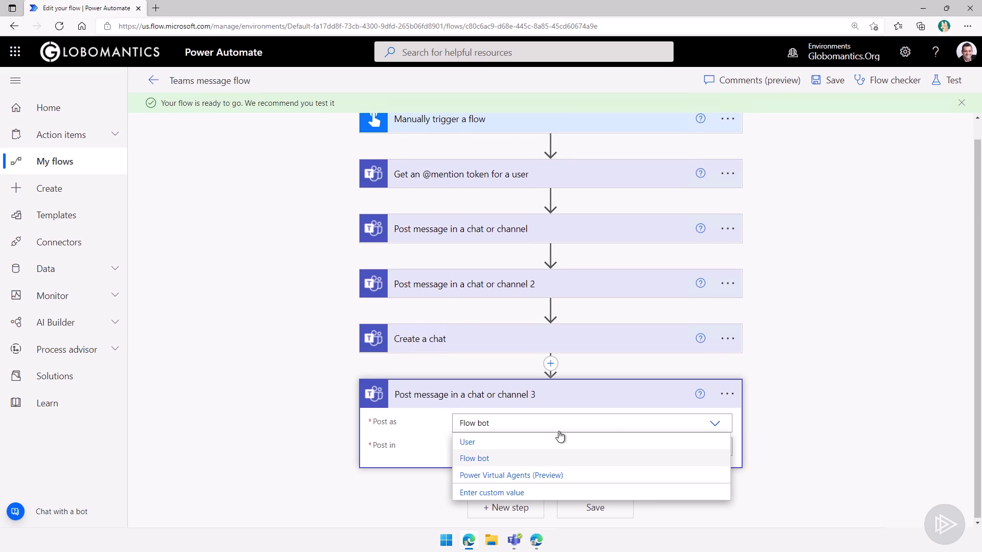
click(486, 459)
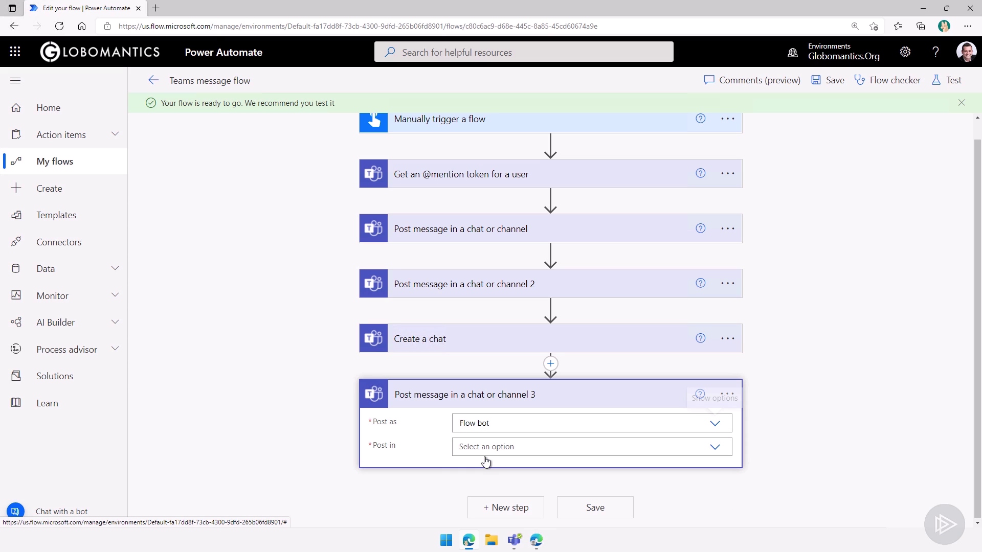
click(715, 452)
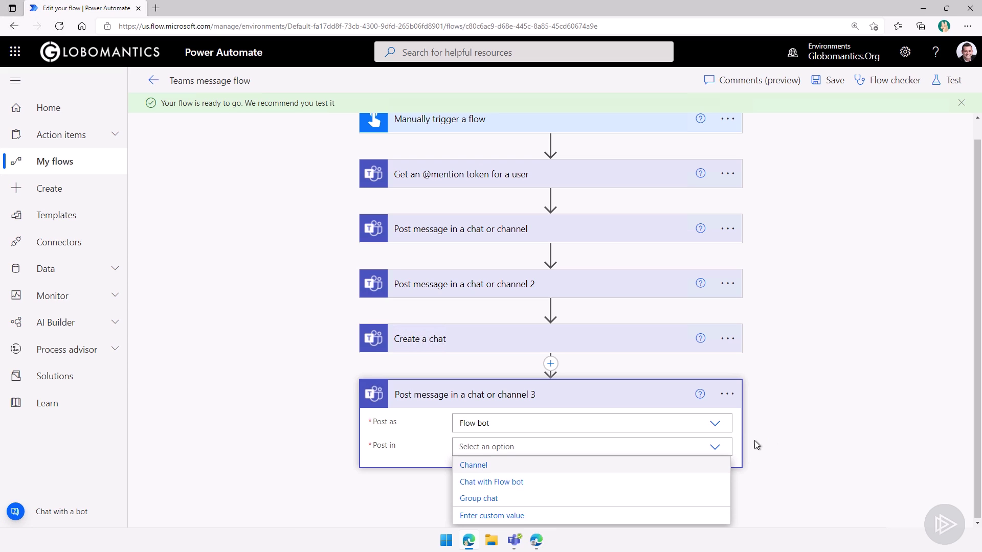
click(514, 498)
- Target the new chat's Conversation Id as the group chat and set the message to 'Hello!'
scroll(333, 393, down, 1)
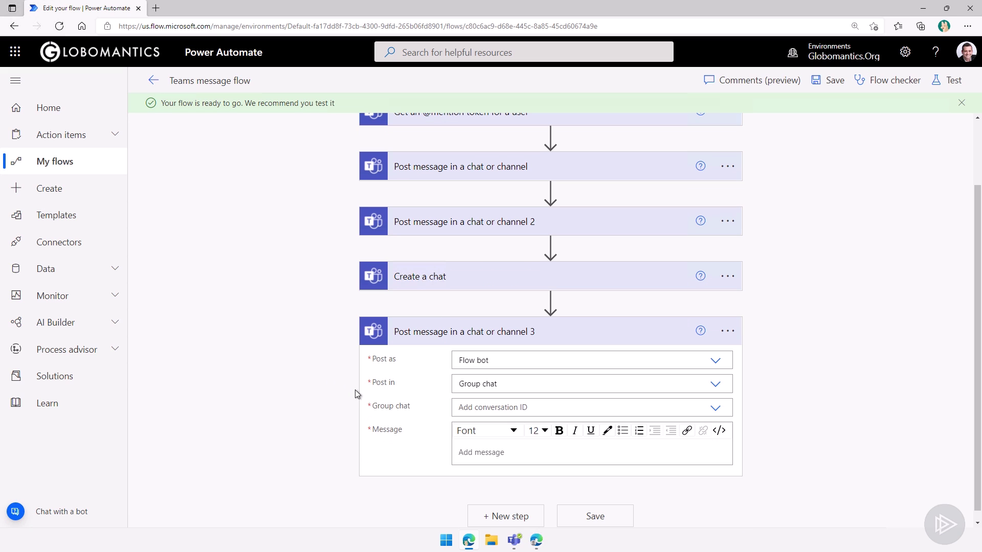
scroll(593, 375, down, 1)
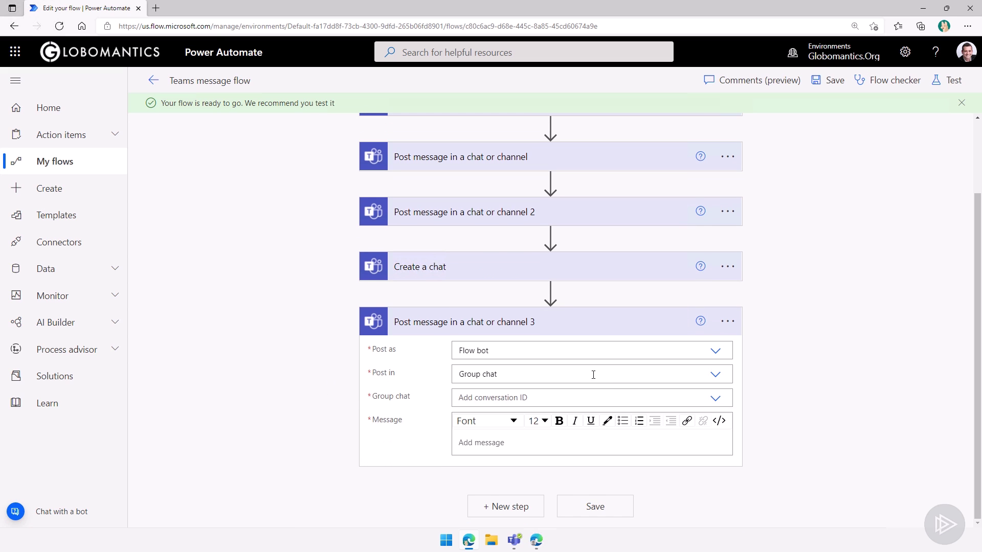
click(568, 397)
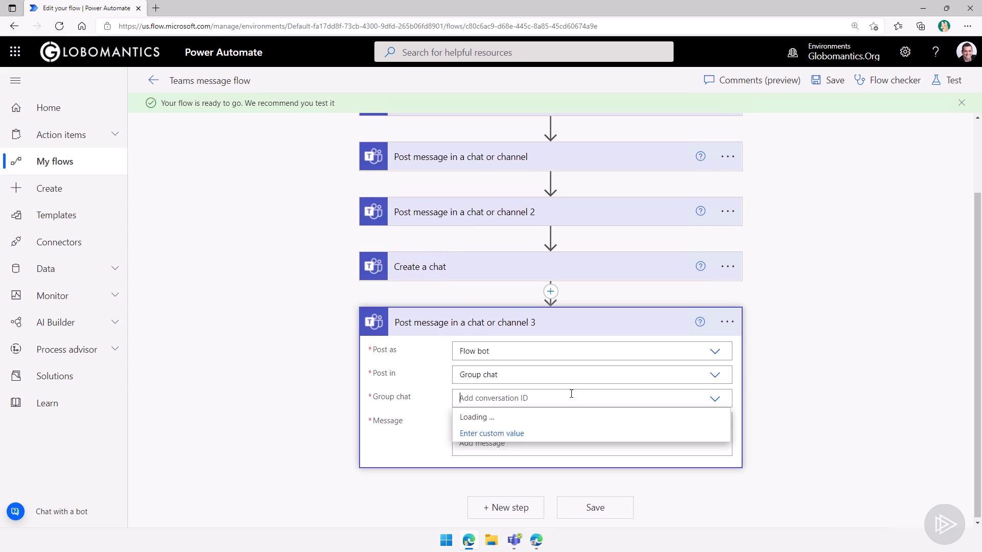
click(484, 433)
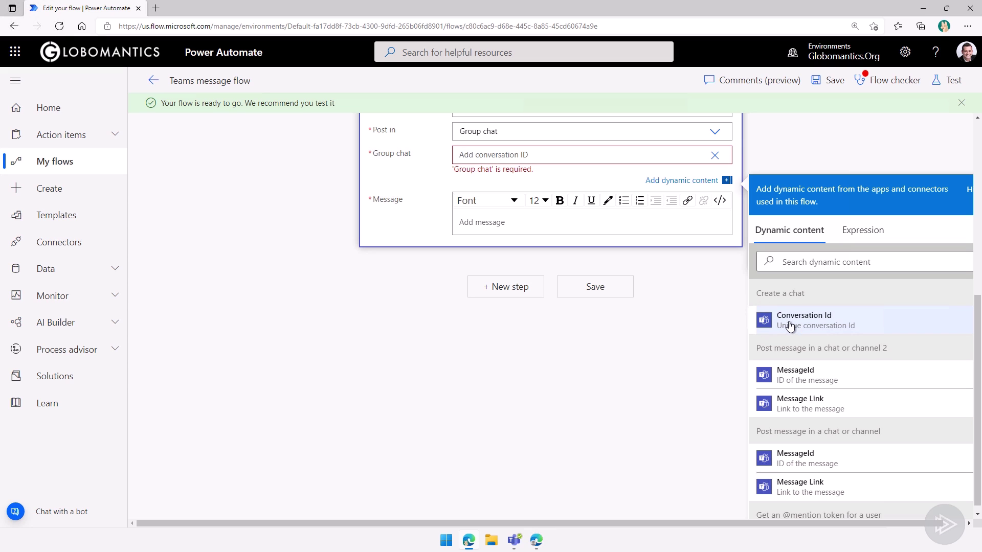
click(790, 326)
scroll(464, 228, up, 5)
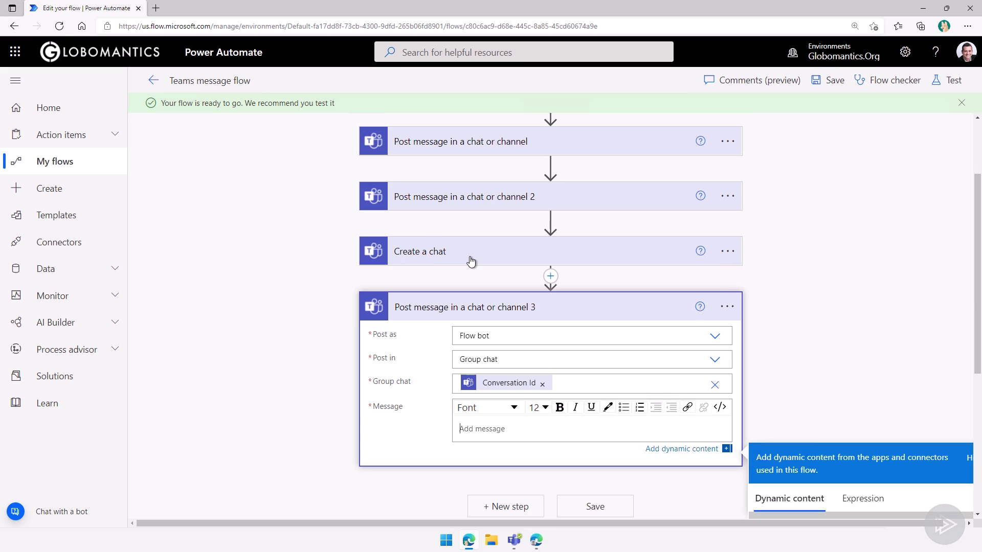
text(Hello!)
- Save the flow, run a manual test, and bring up the Teams chat list
click(594, 507)
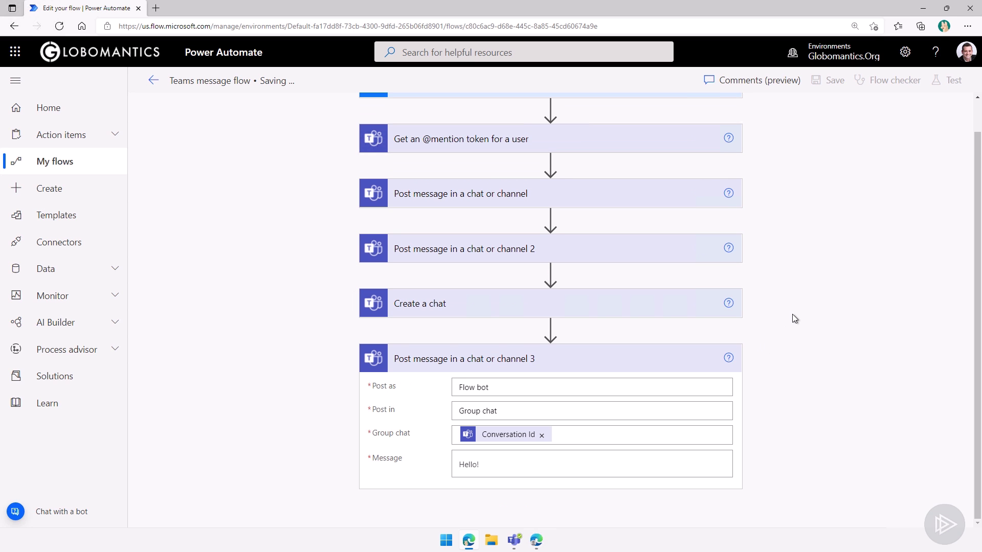
click(950, 80)
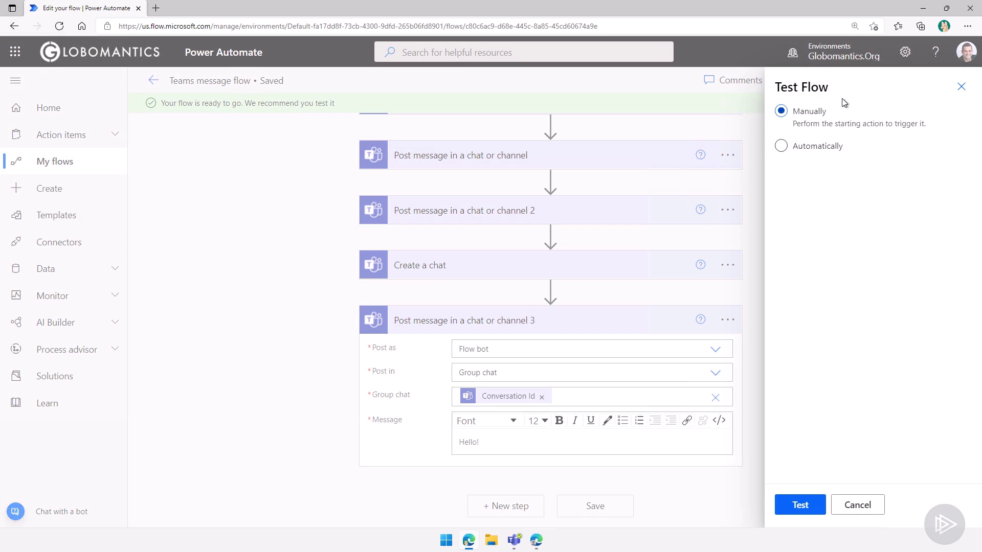
click(800, 504)
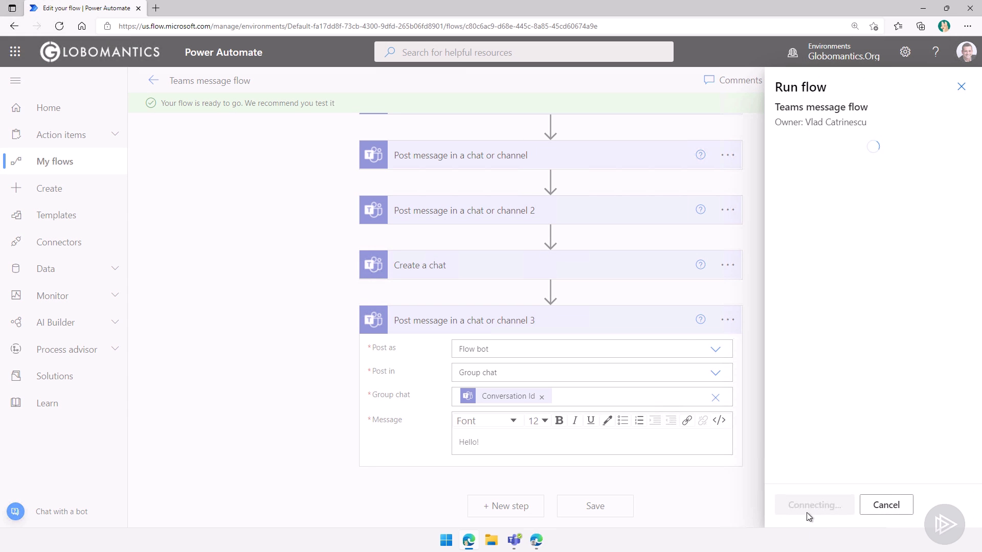
click(806, 510)
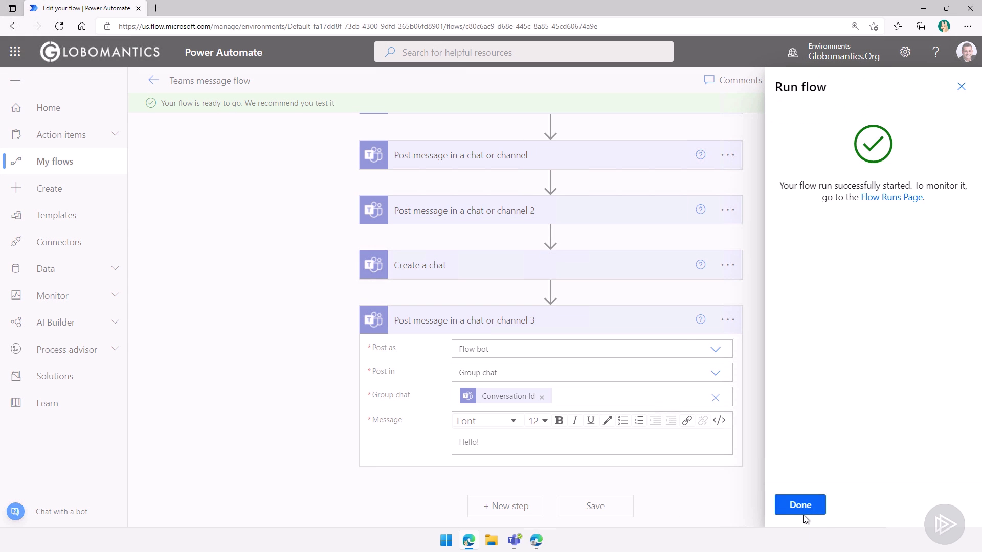
click(795, 507)
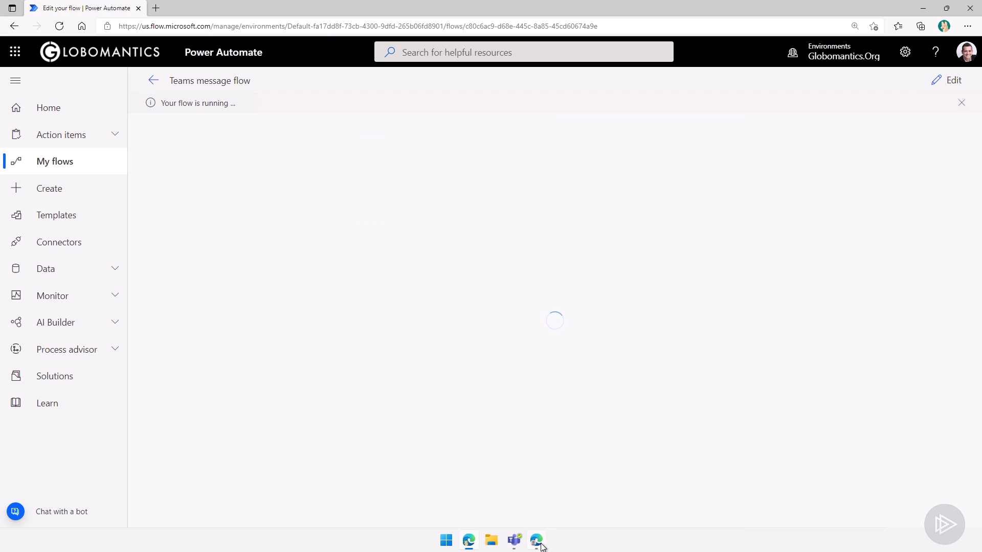
click(537, 541)
click(23, 115)
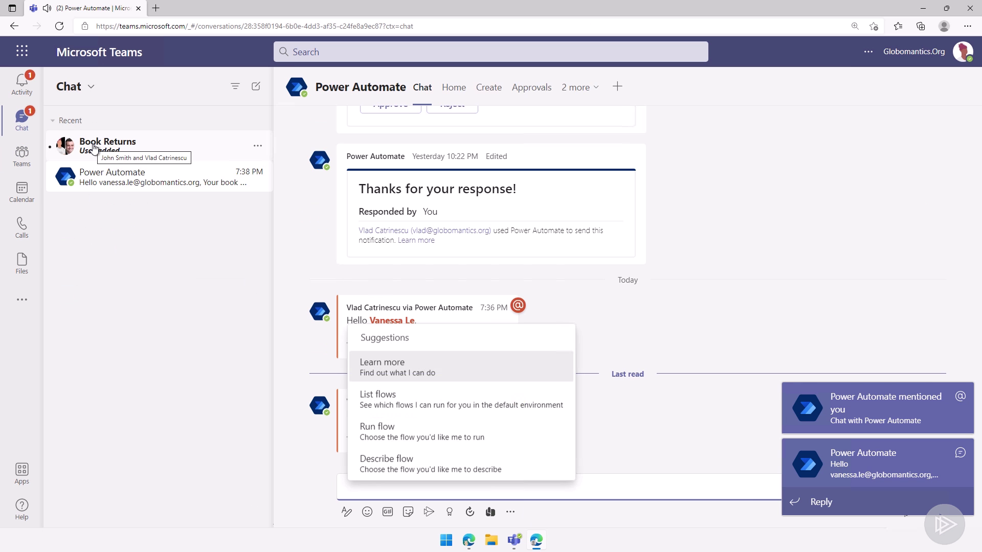
- Open the Book Returns chat to see the 'Hello!' post and check its three members
click(102, 144)
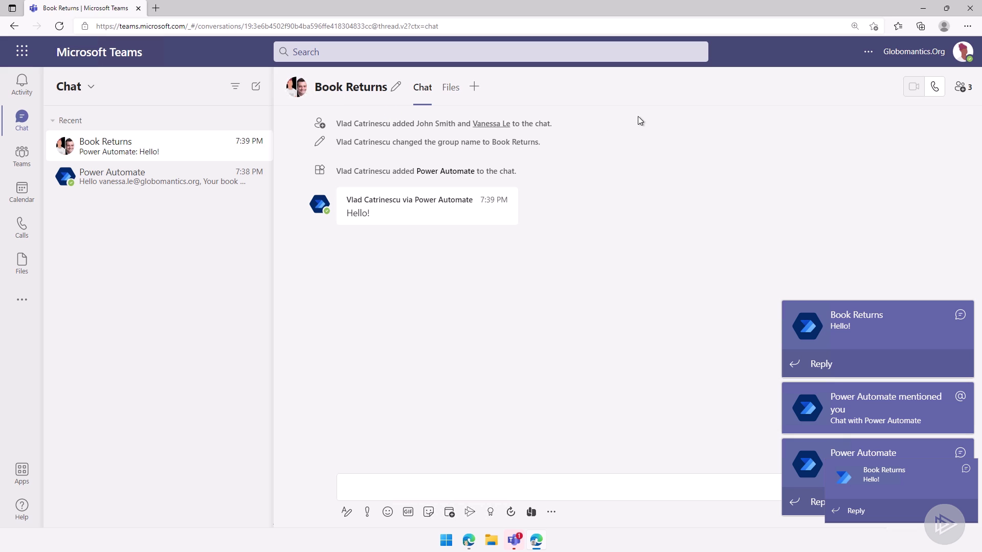
click(963, 88)
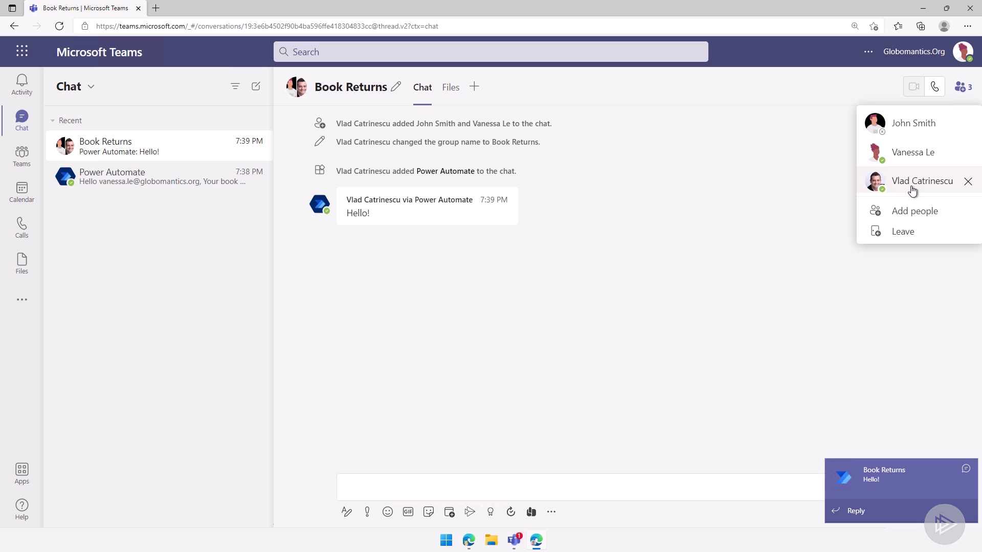
click(571, 261)
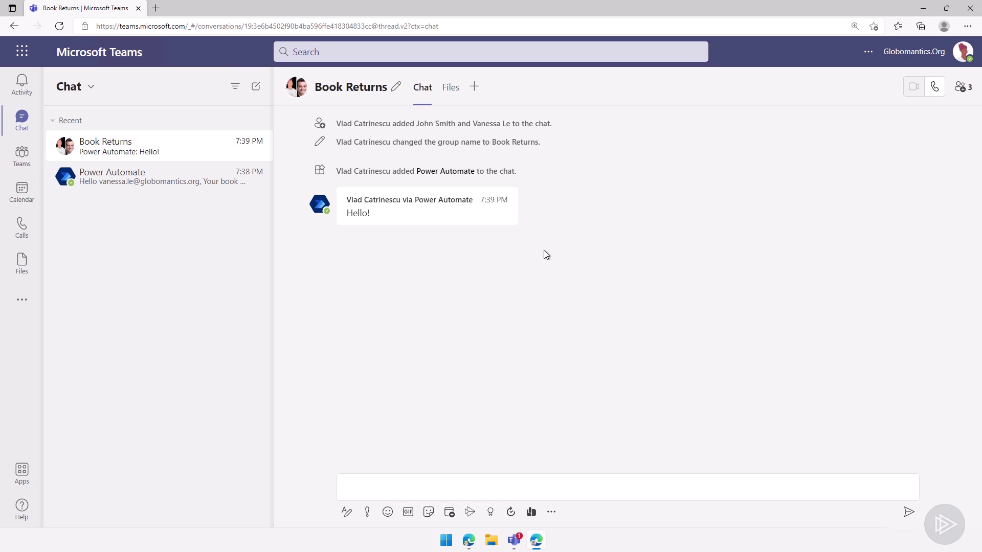
- Return to Power Automate to view the run showing all six steps succeeded
click(466, 540)
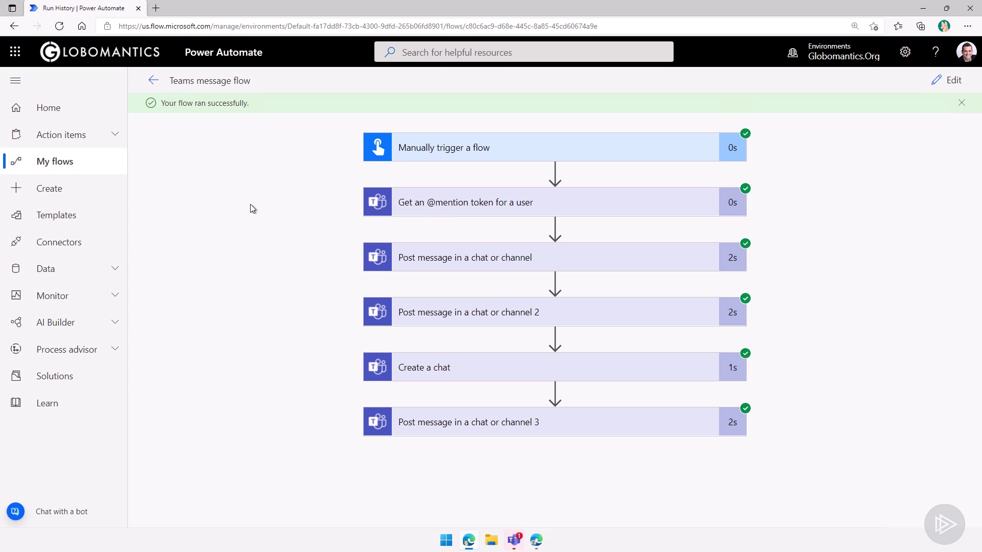